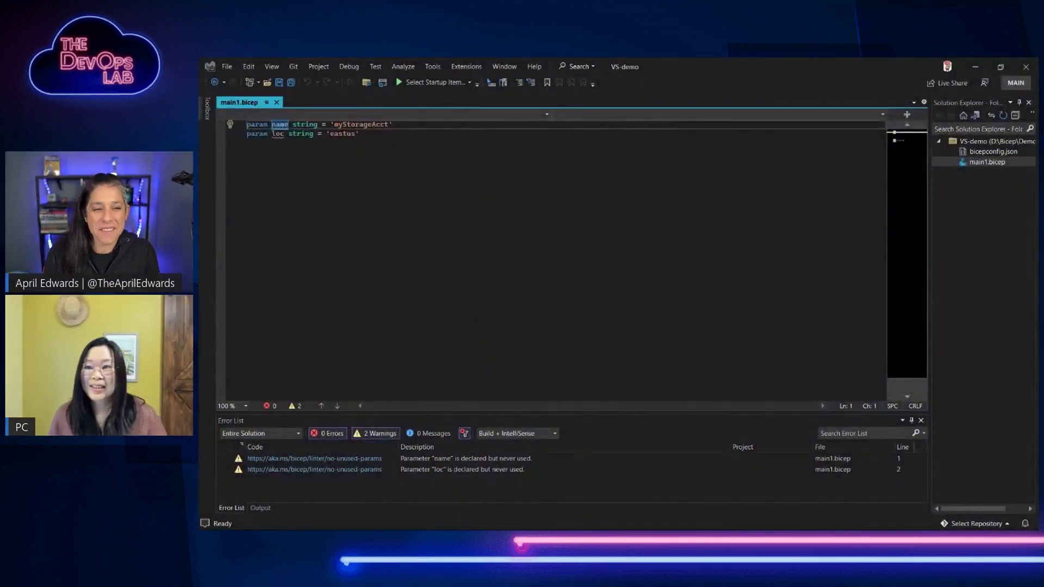
Close main1.bicep and search online extensions for 'bicep' to confirm Bicep for Visual Studio is installed
{"action": "left_click", "coordinate": [275, 102]}
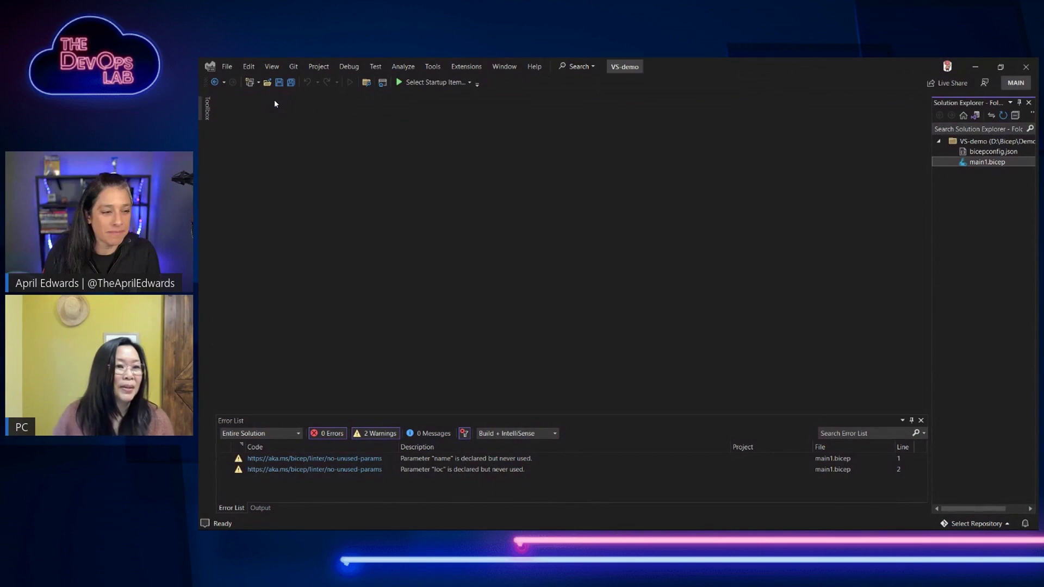
{"action": "left_click", "coordinate": [467, 67]}
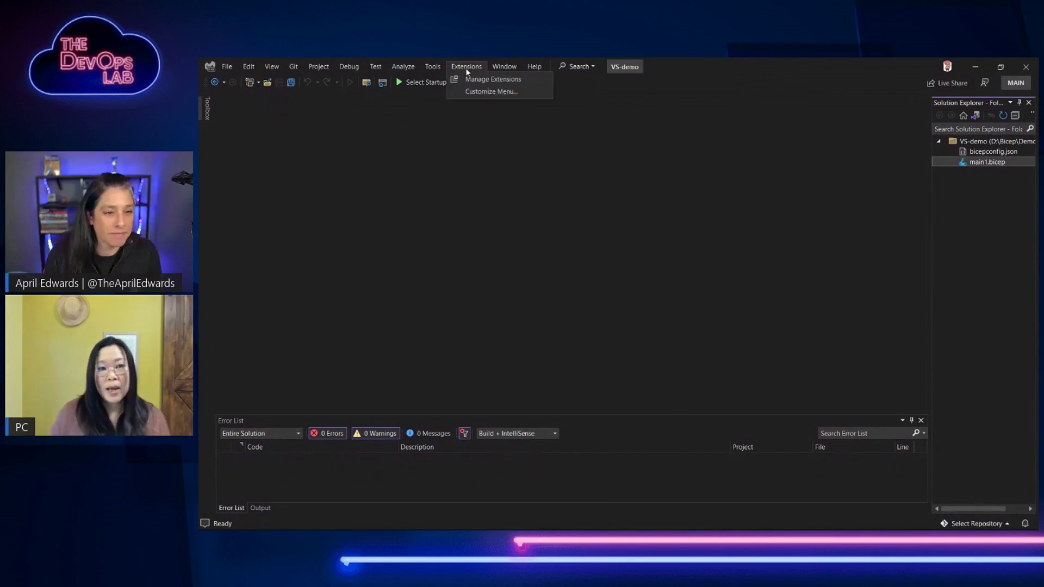
{"action": "left_click", "coordinate": [473, 75]}
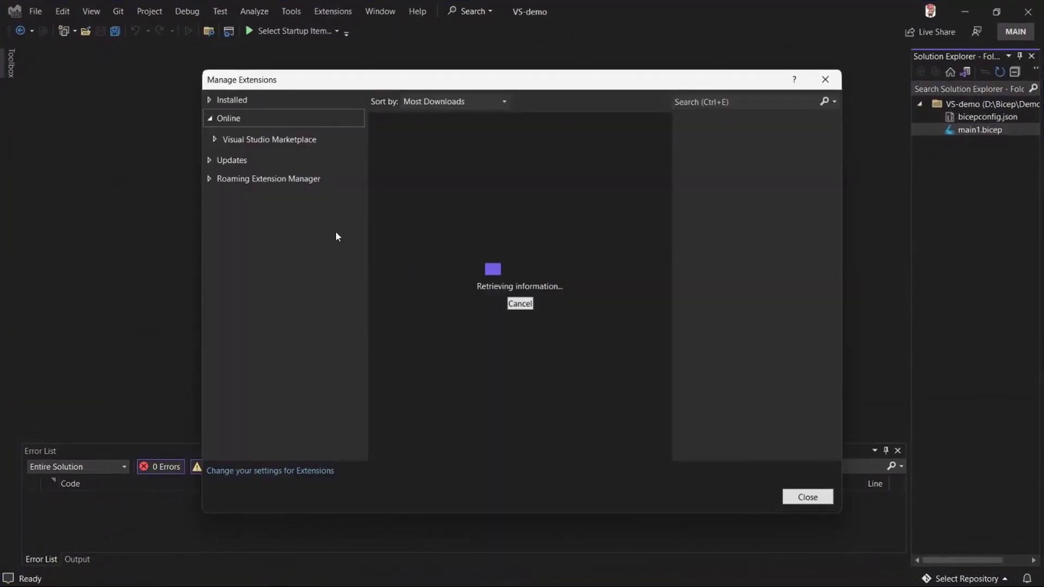
{"action": "left_click", "coordinate": [217, 139]}
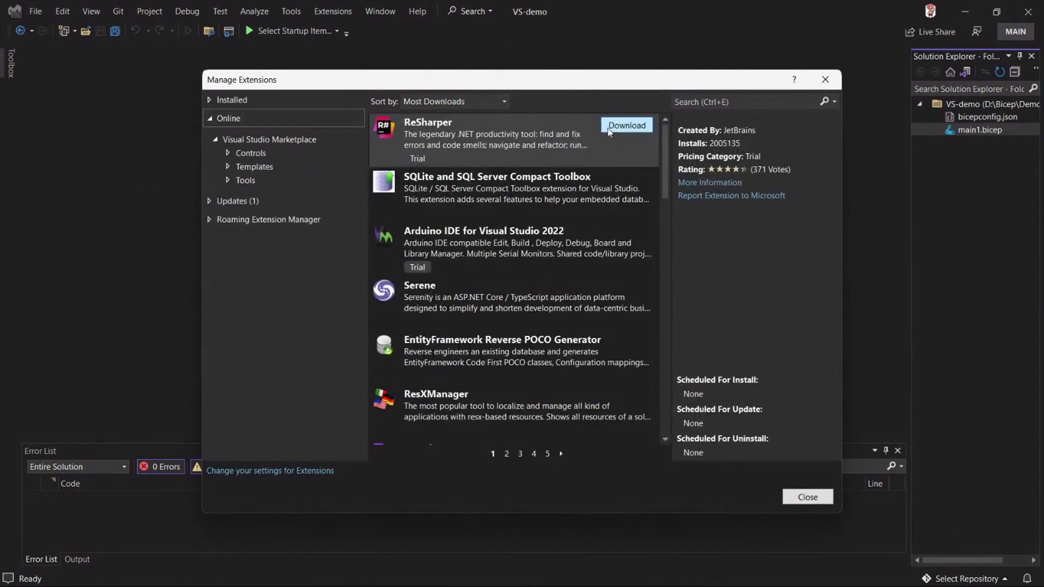
{"action": "left_click", "coordinate": [721, 101]}
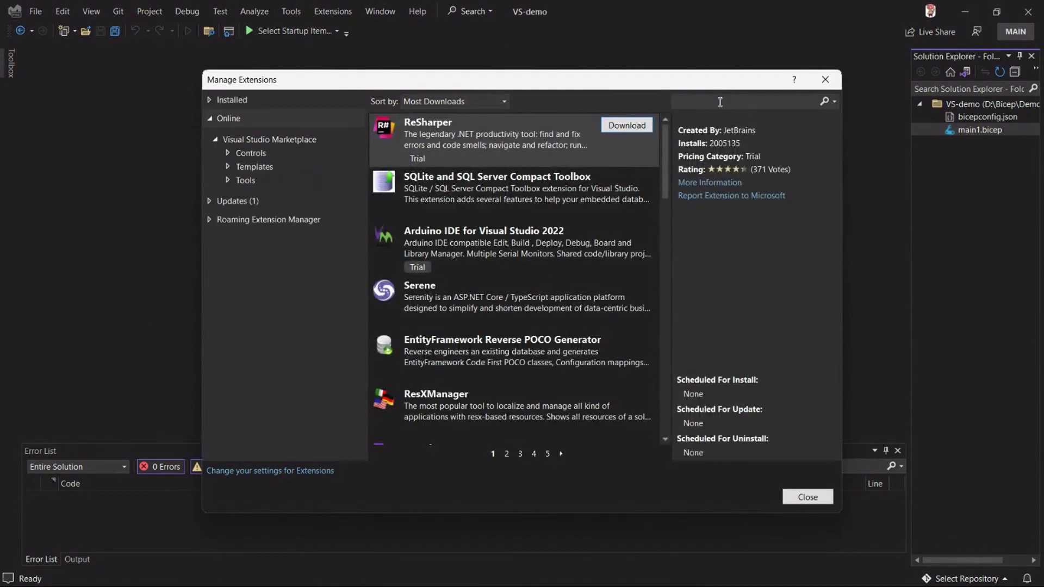
{"action": "type", "text": "bicerp"}
{"action": "key", "text": "Return"}
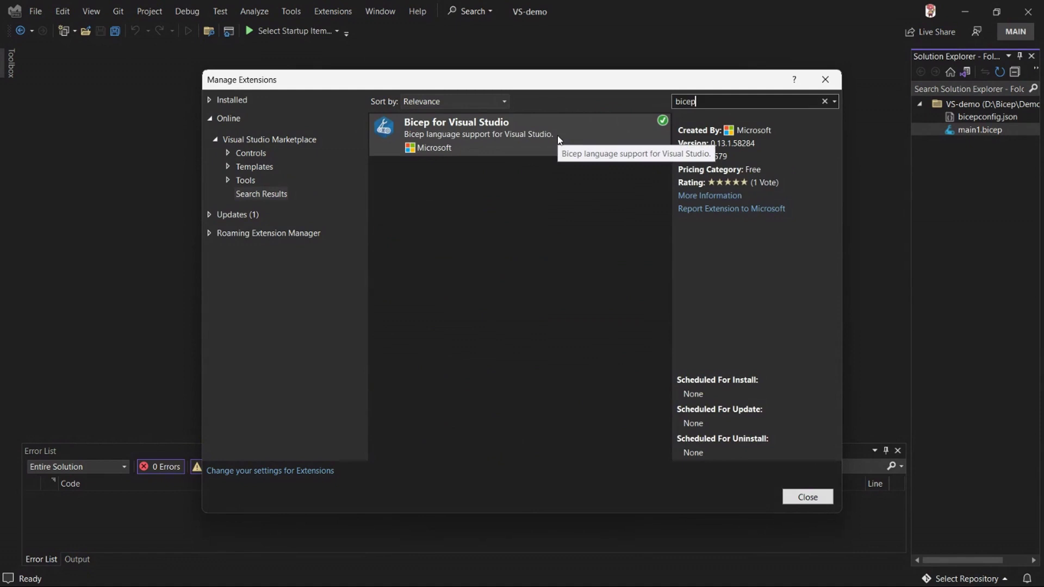
{"action": "left_click", "coordinate": [807, 497]}
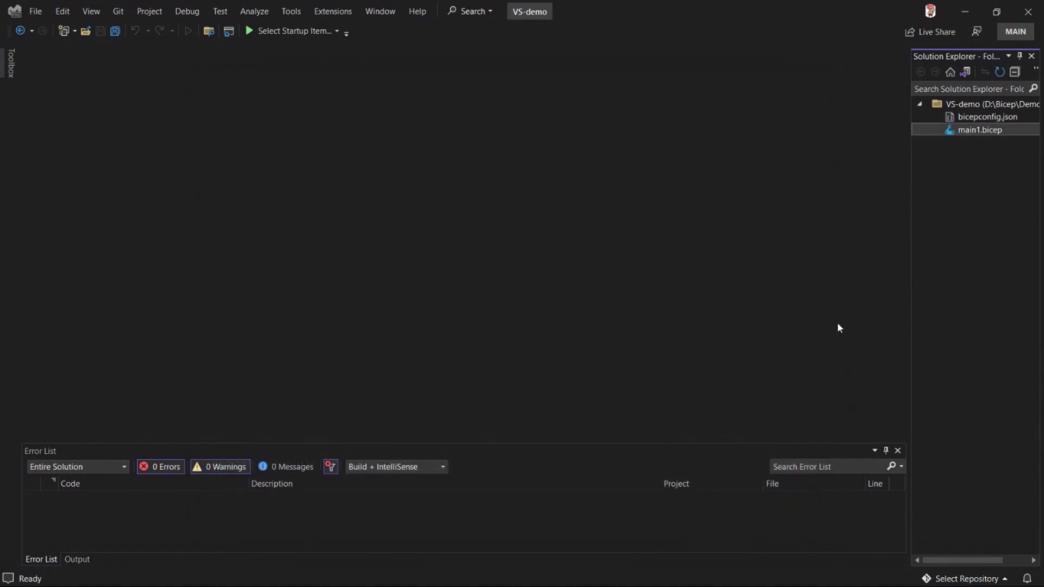
Reopen main1.bicep from Solution Explorer, showing unused-parameter warnings for name and loc
{"action": "double_click", "coordinate": [981, 131]}
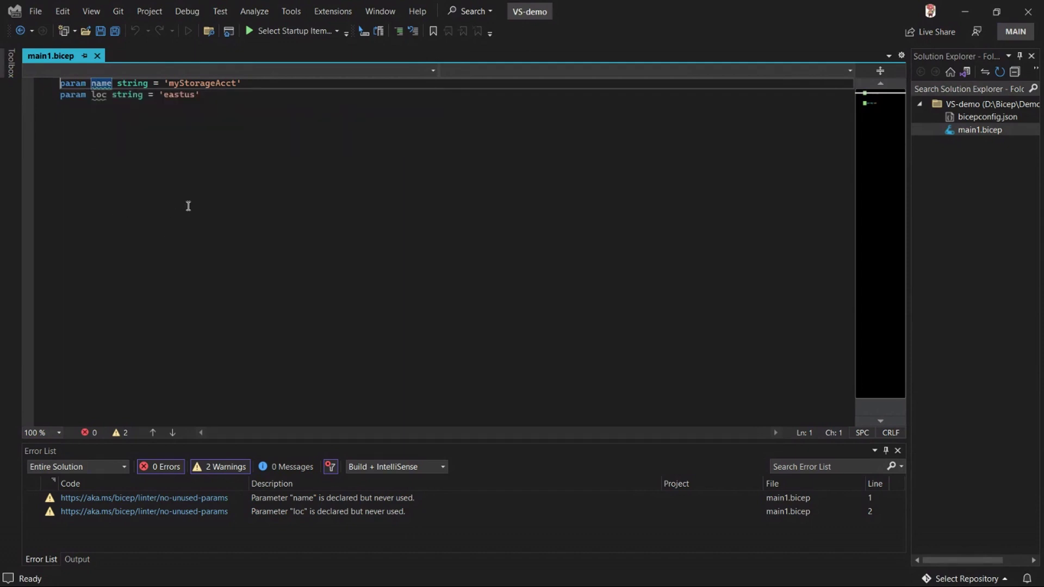
In bicepconfig.json, change the no-unused-params level from 'warning' to 'error' and save
{"action": "double_click", "coordinate": [980, 119]}
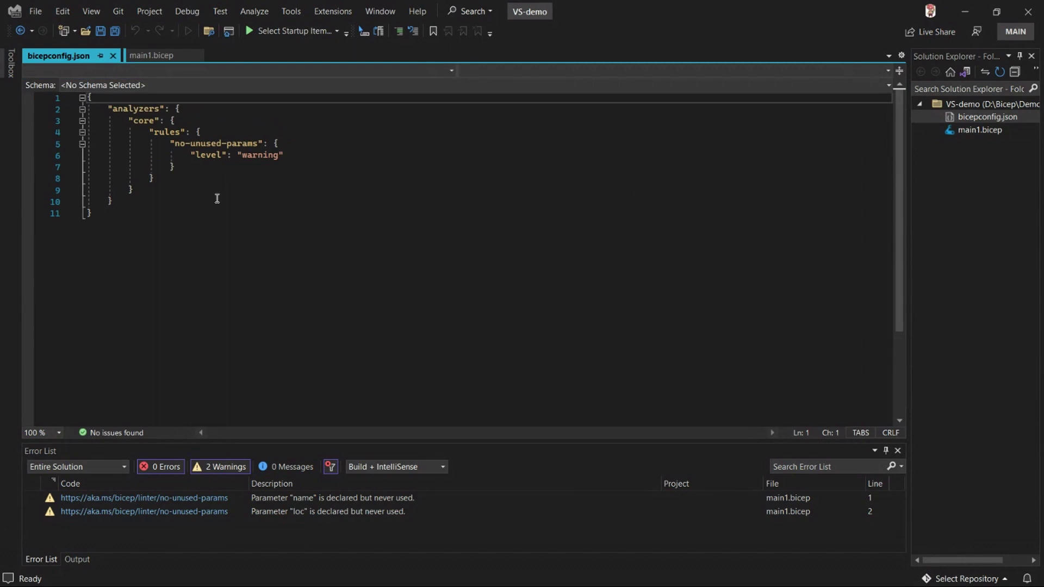
{"action": "double_click", "coordinate": [260, 156]}
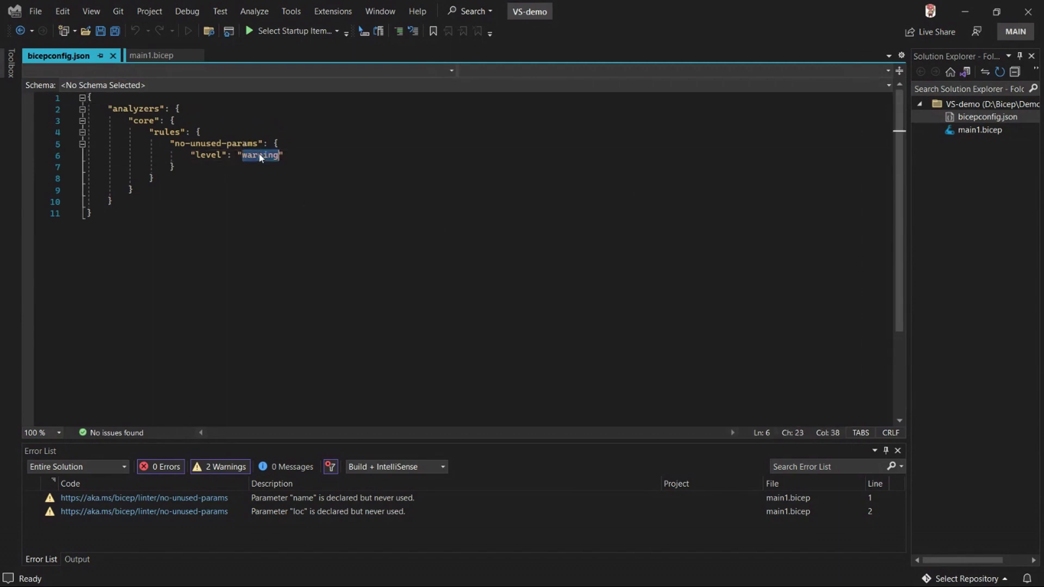
{"action": "type", "text": "err"}
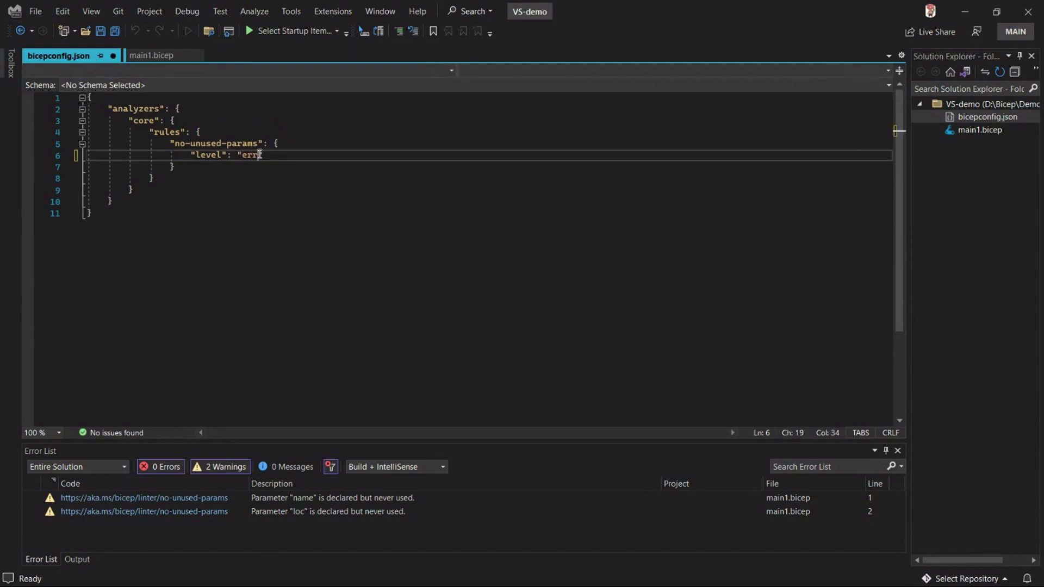
{"action": "type", "text": "or"}
{"action": "key", "text": "ctrl+s"}
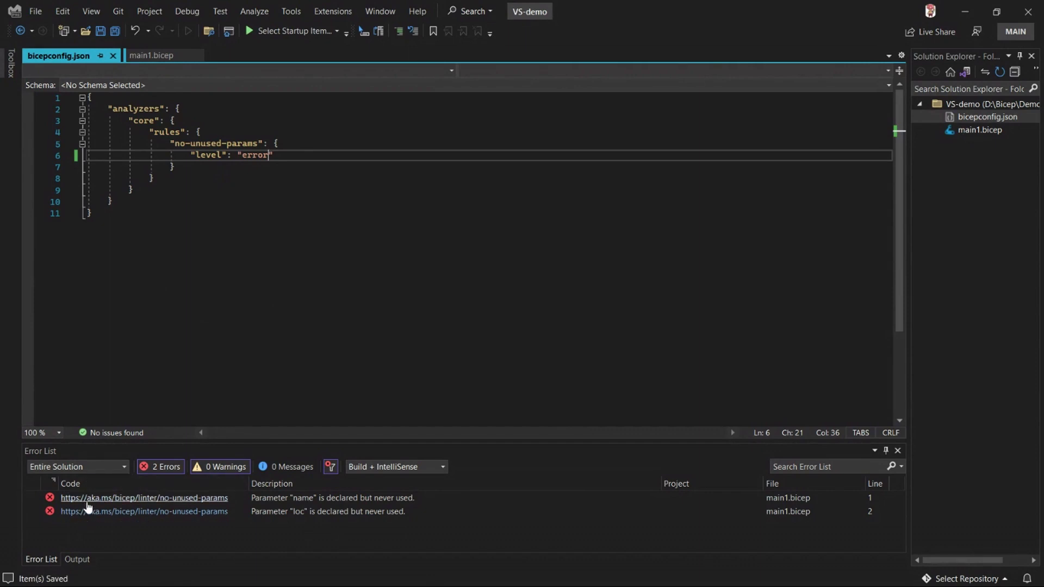
Check that main1.bicep now reports the unused name and loc parameters as two errors
{"action": "left_click", "coordinate": [156, 56]}
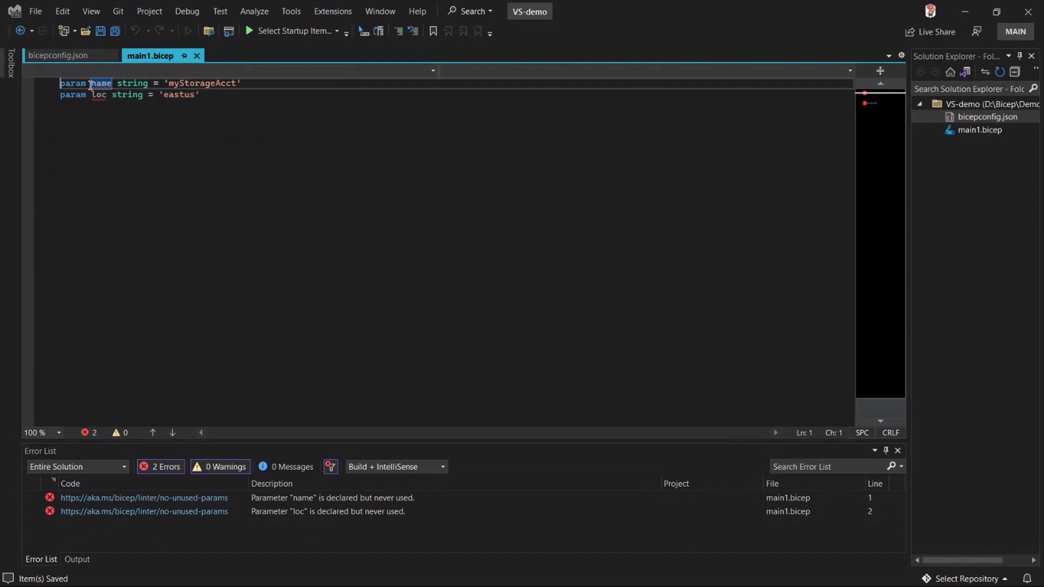
{"action": "mouse_move", "coordinate": [101, 84]}
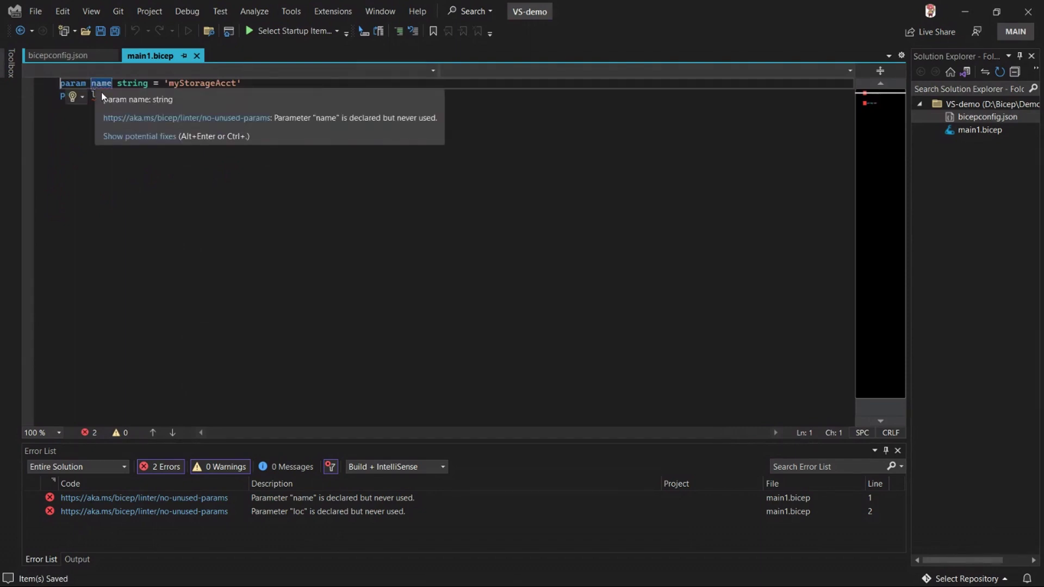
{"action": "left_click", "coordinate": [81, 55]}
{"action": "left_click", "coordinate": [304, 175]}
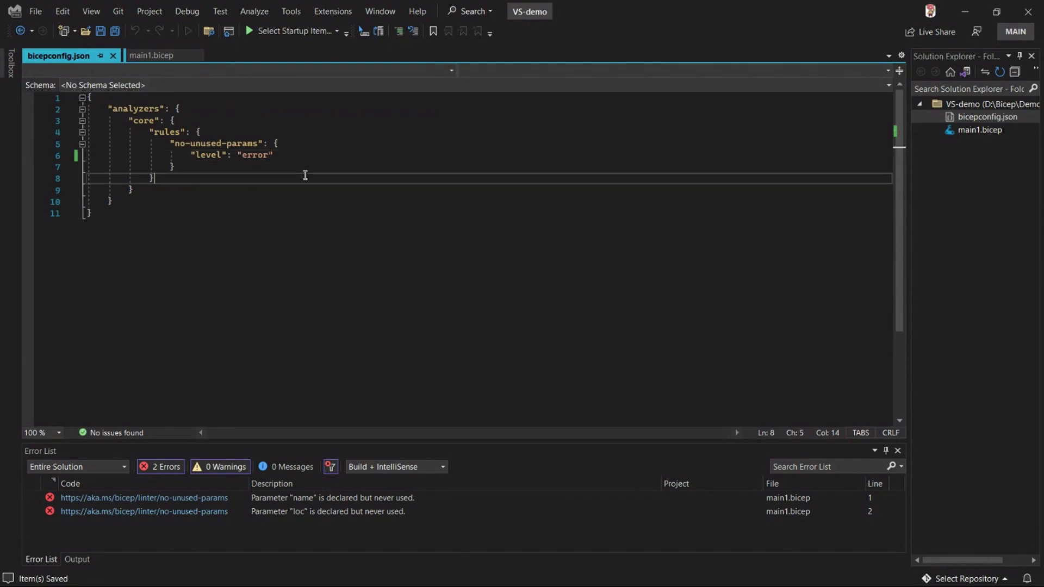
{"action": "left_click", "coordinate": [149, 55]}
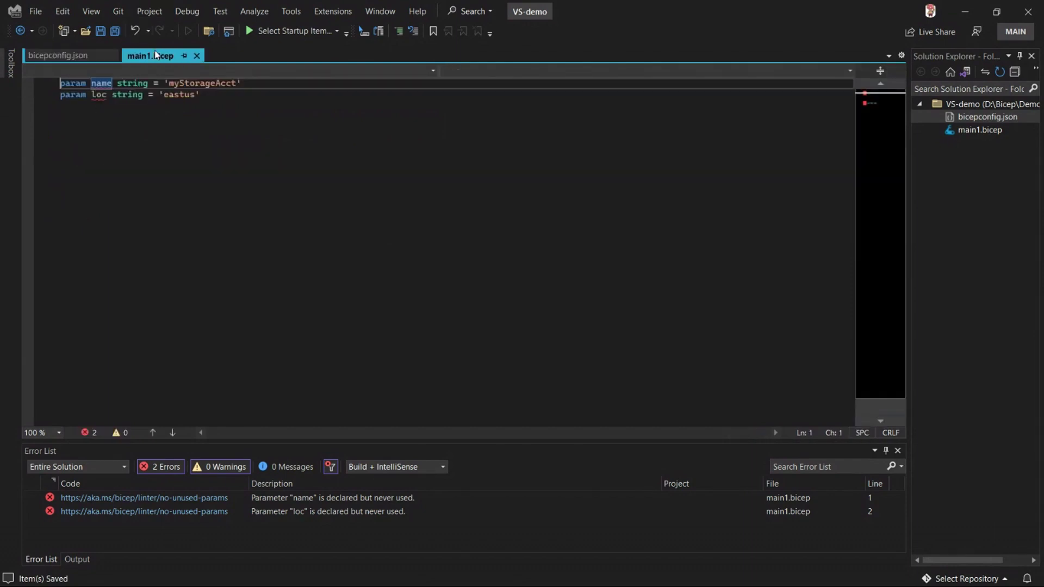
{"action": "left_click", "coordinate": [211, 94]}
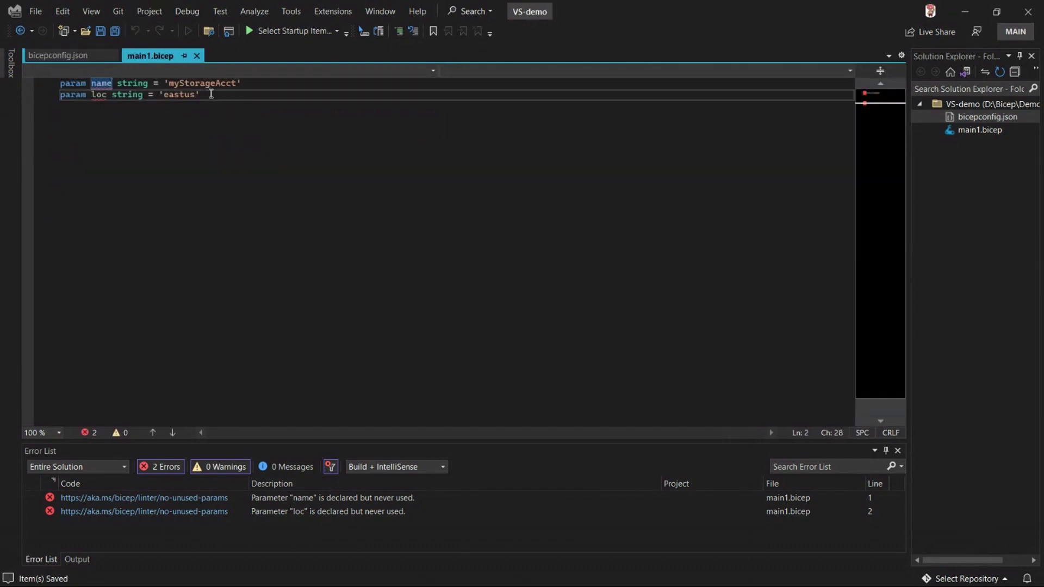
Start a stg resource below the parameters with type Microsoft.Storage/storageAccounts
{"action": "key", "text": "Return"}
{"action": "key", "text": "Return"}
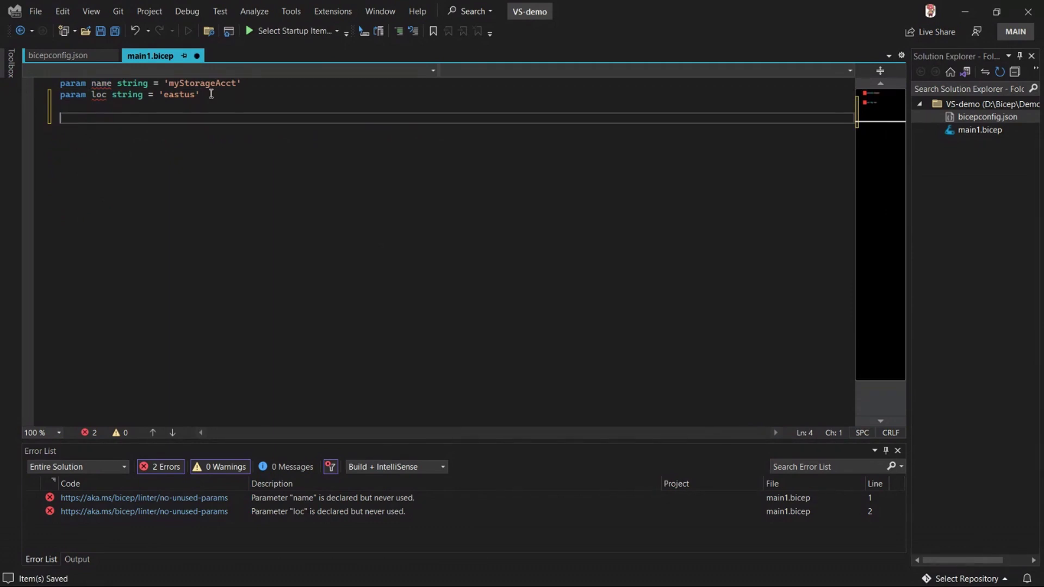
{"action": "type", "text": "resou"}
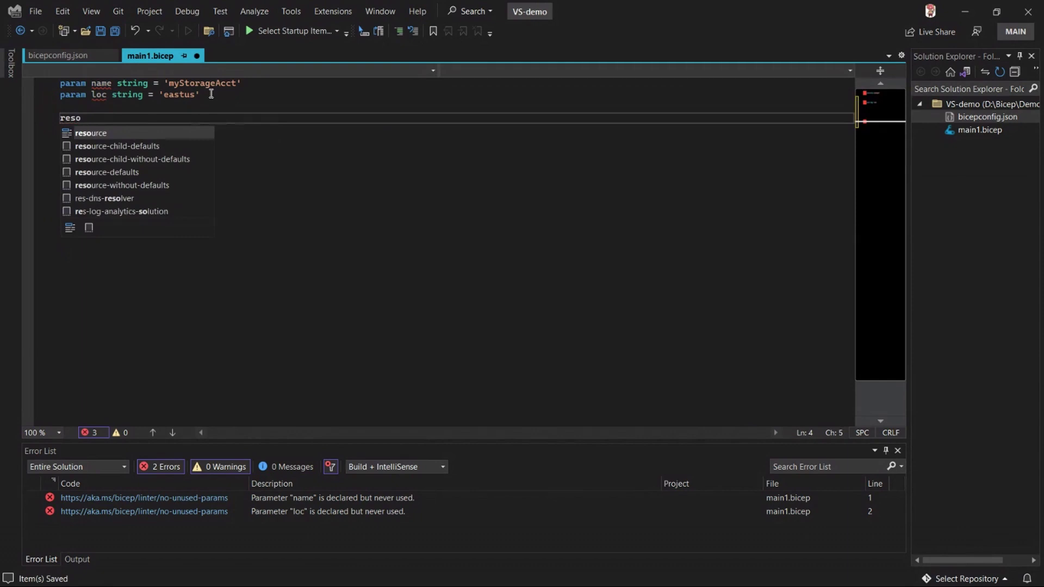
{"action": "type", "text": "rce "}
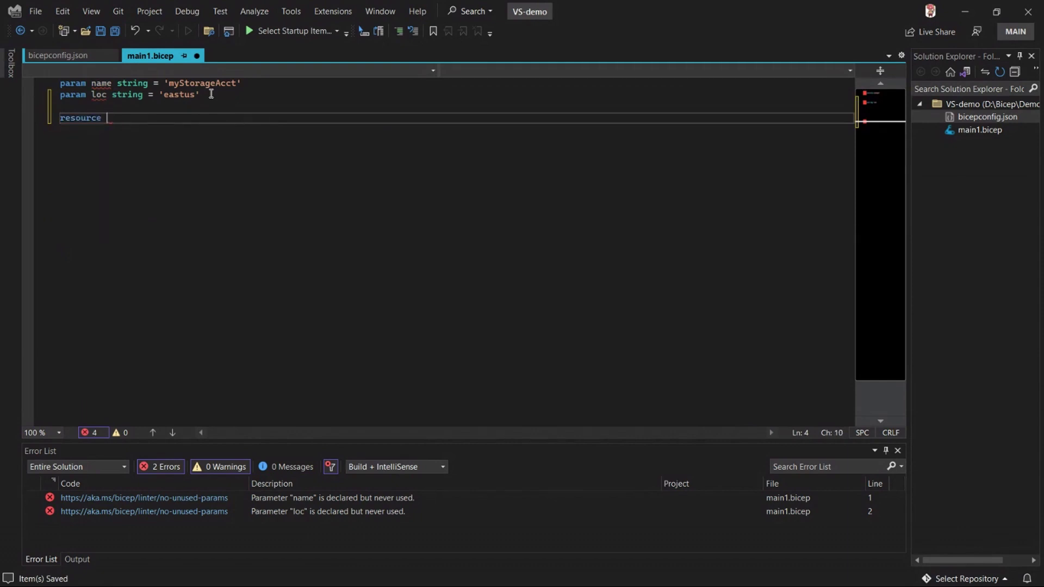
{"action": "type", "text": "stg"}
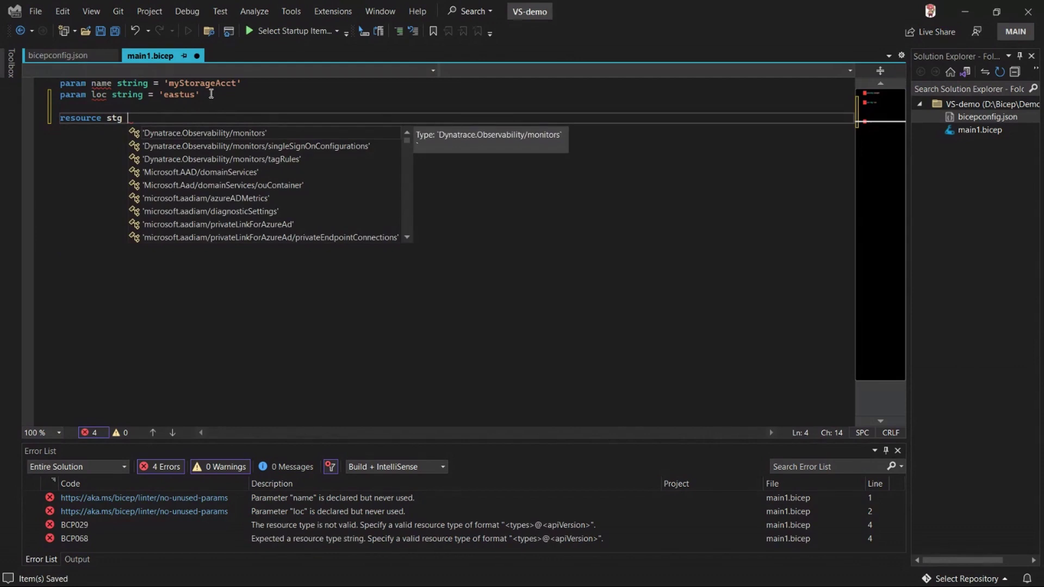
{"action": "key", "text": "Escape"}
{"action": "type", "text": "'mi"}
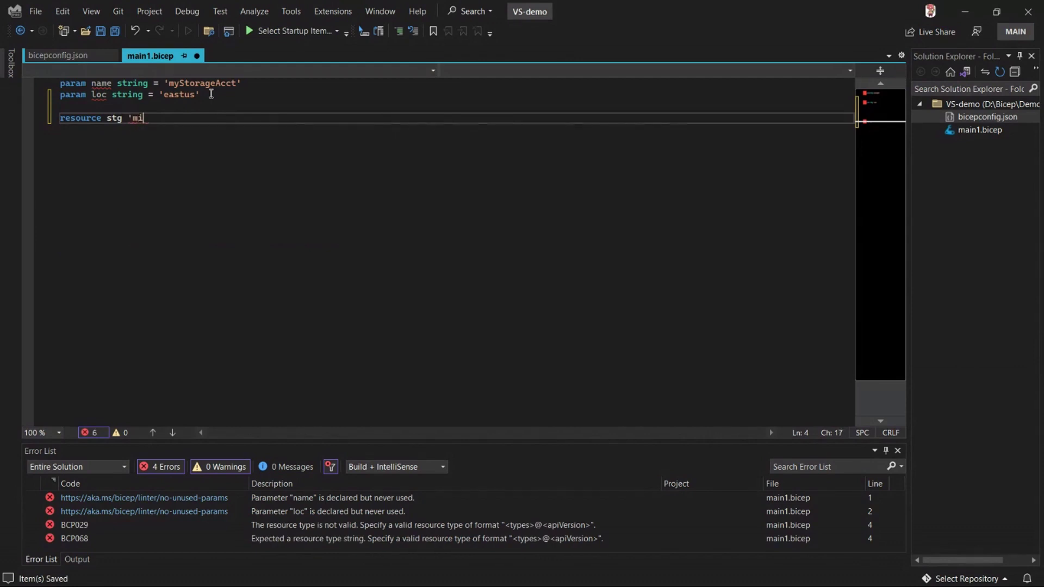
{"action": "type", "text": "crosft"}
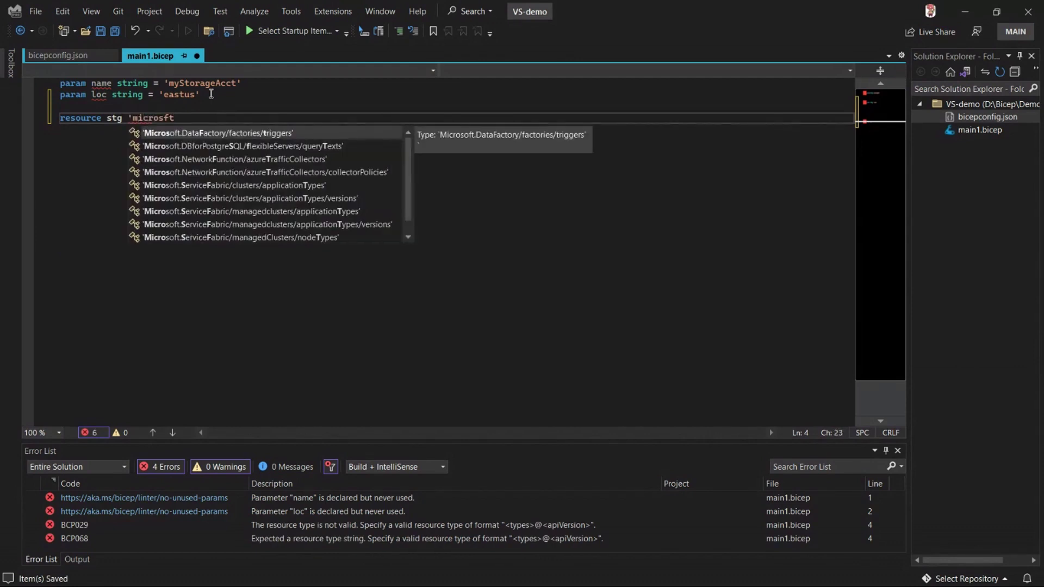
{"action": "key", "text": "Escape"}
{"action": "type", "text": "."}
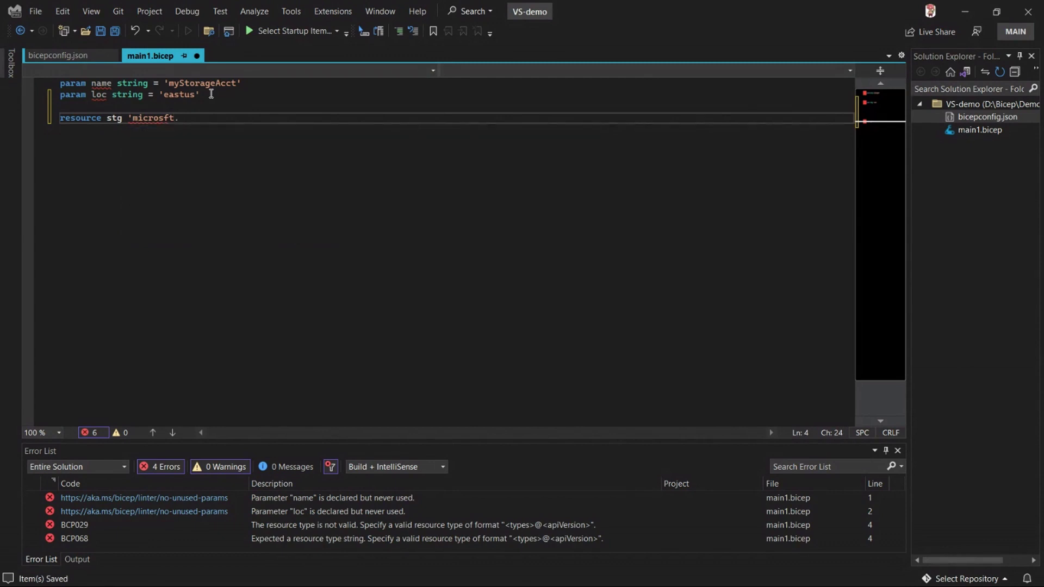
{"action": "key", "text": "BackSpace"}
{"action": "key", "text": "BackSpace"}
{"action": "key", "text": "BackSpace"}
{"action": "type", "text": "oft"}
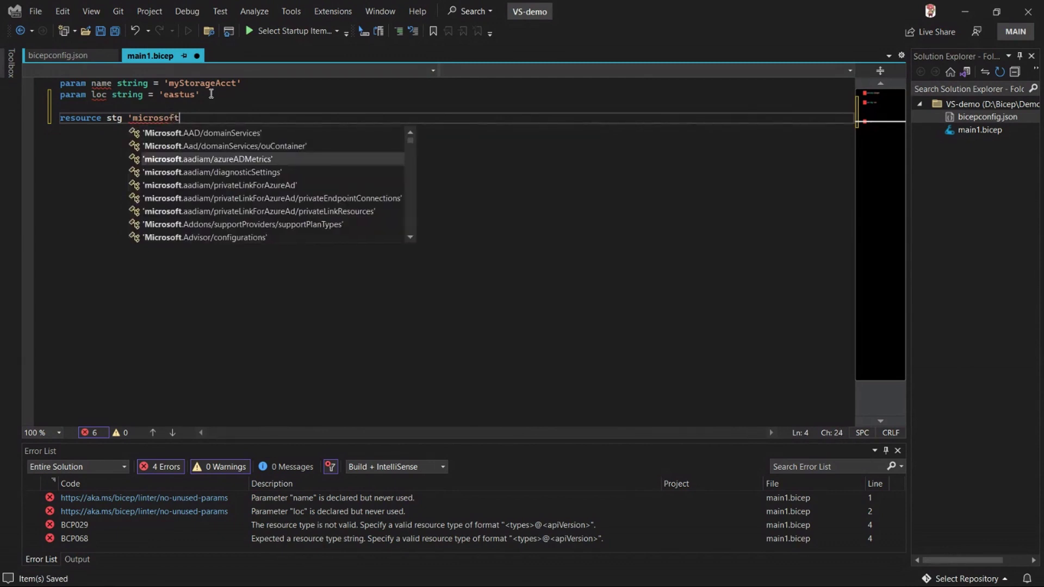
{"action": "type", "text": ".st"}
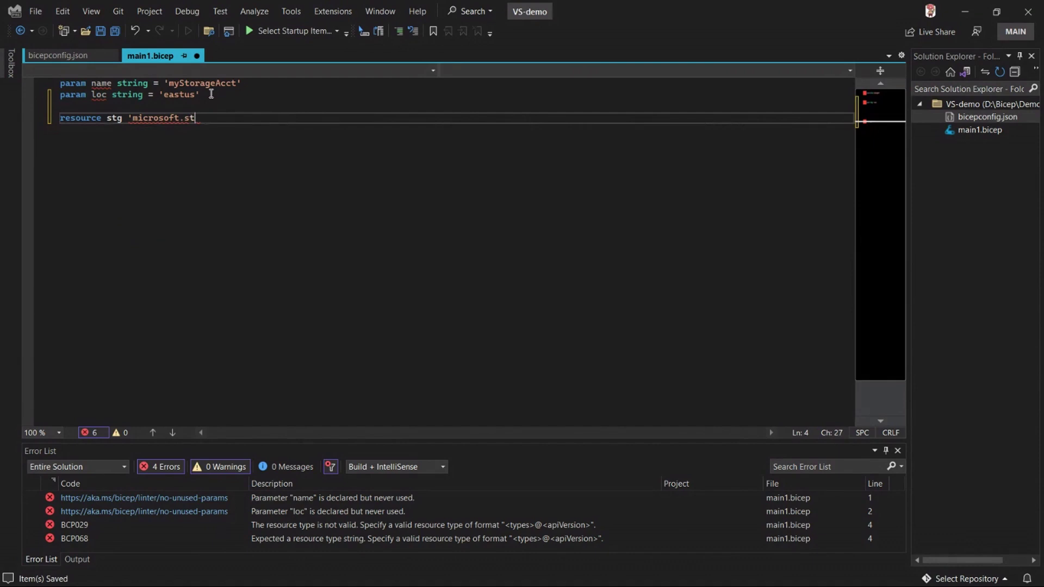
{"action": "type", "text": "ora"}
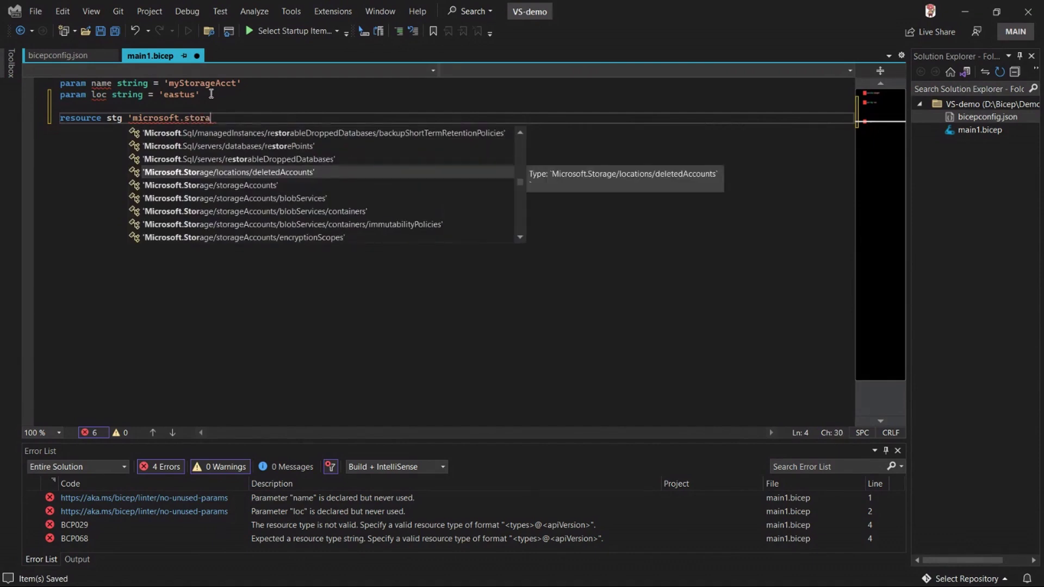
{"action": "type", "text": "ge"}
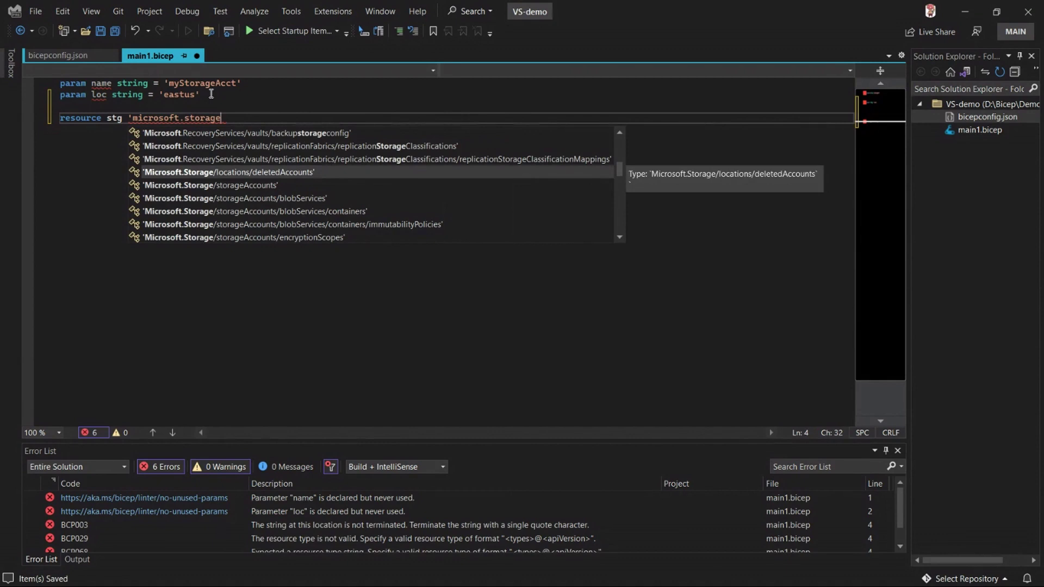
{"action": "key", "text": "Down"}
{"action": "key", "text": "Down"}
{"action": "key", "text": "Up"}
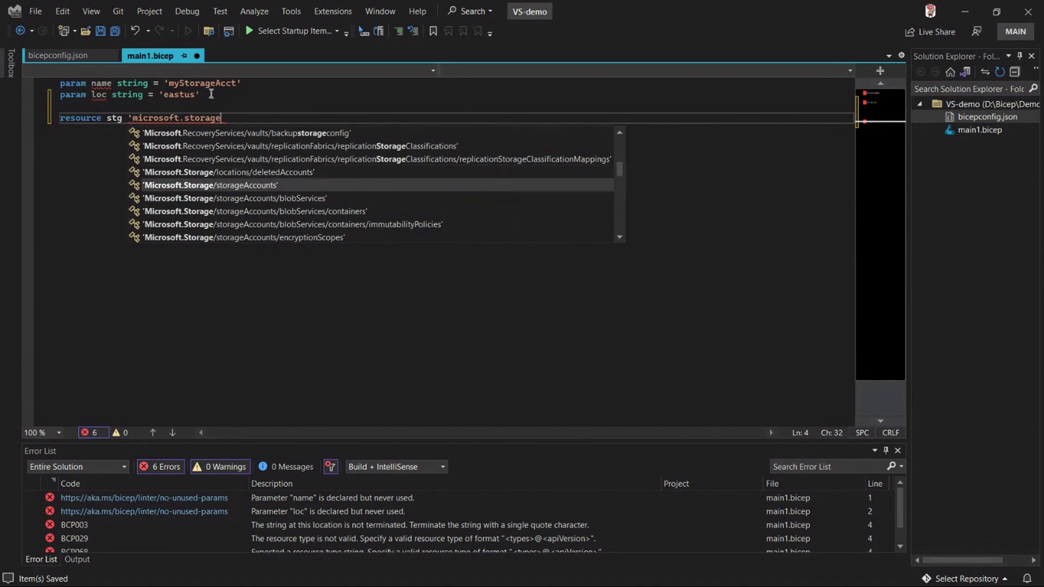
{"action": "key", "text": "Tab"}
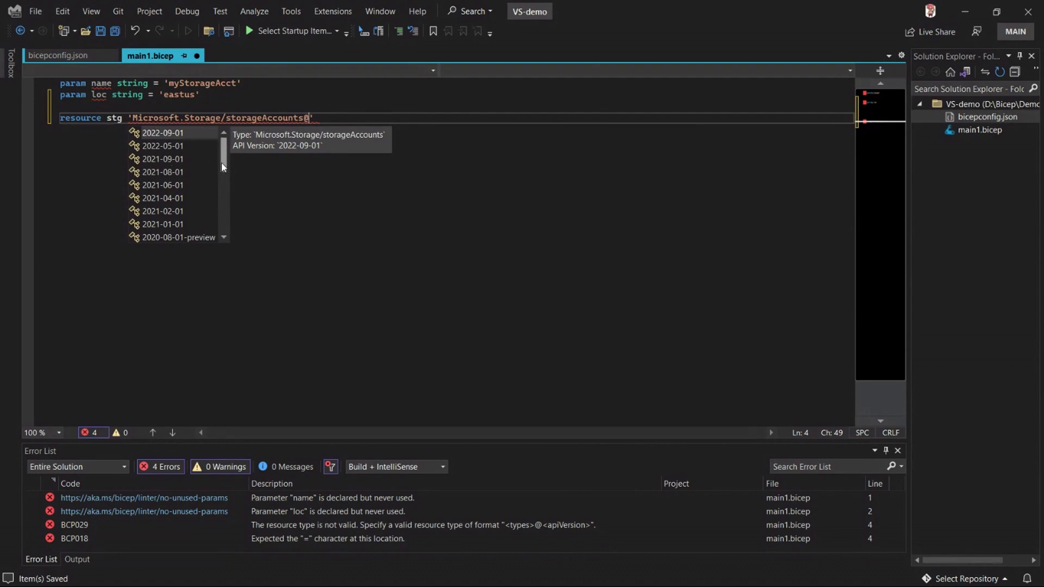
{"action": "mouse_move", "coordinate": [221, 164]}
{"action": "left_mouse_down"}
{"action": "mouse_move", "coordinate": [221, 204]}
{"action": "mouse_move", "coordinate": [204, 132]}
{"action": "left_mouse_up"}
Use API version 2022-09-01 and insert the required-properties body with name, location, sku and kind
{"action": "double_click", "coordinate": [181, 133]}
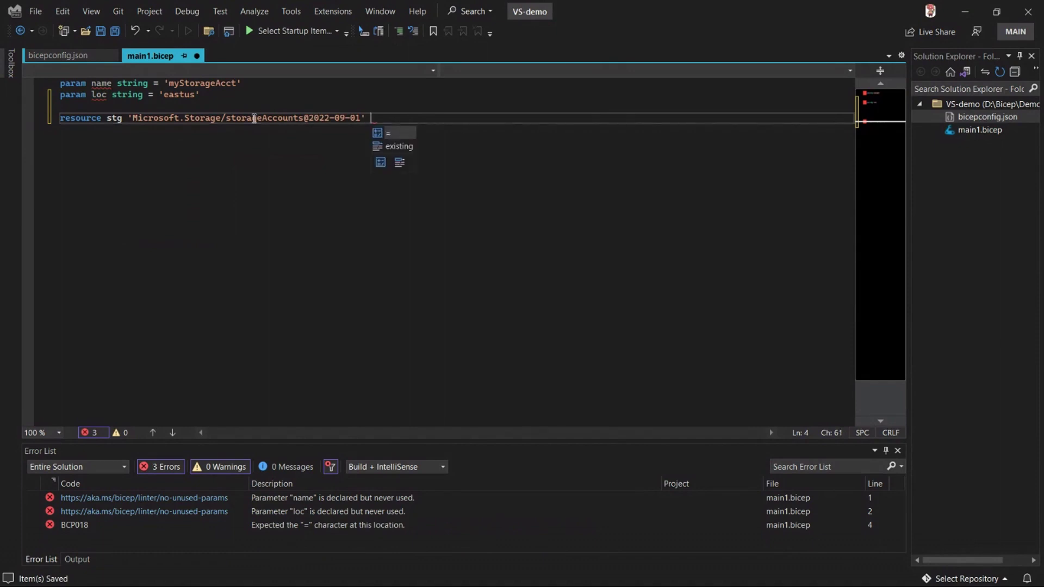
{"action": "type", "text": "="}
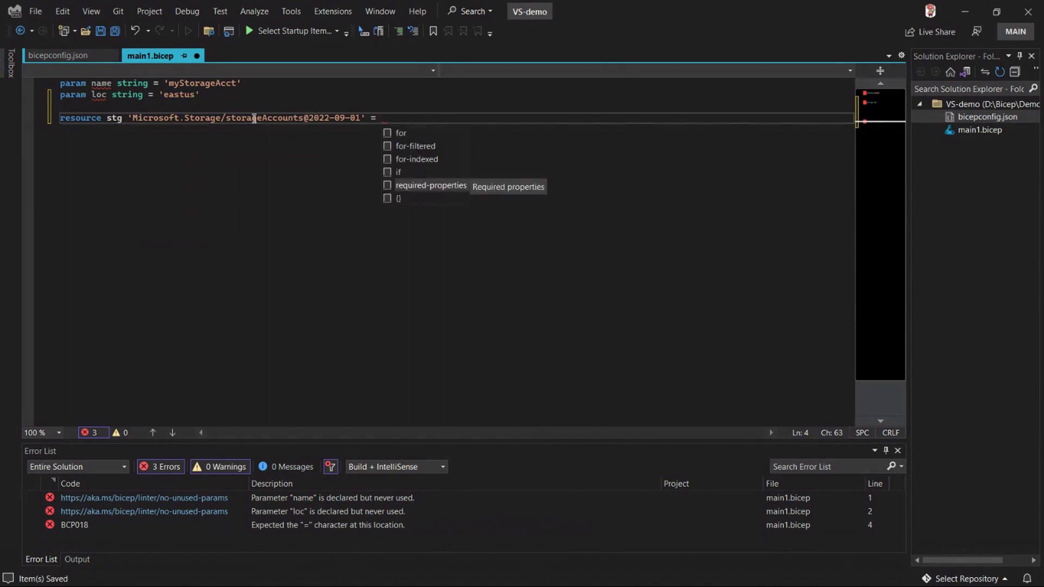
{"action": "key", "text": "Return"}
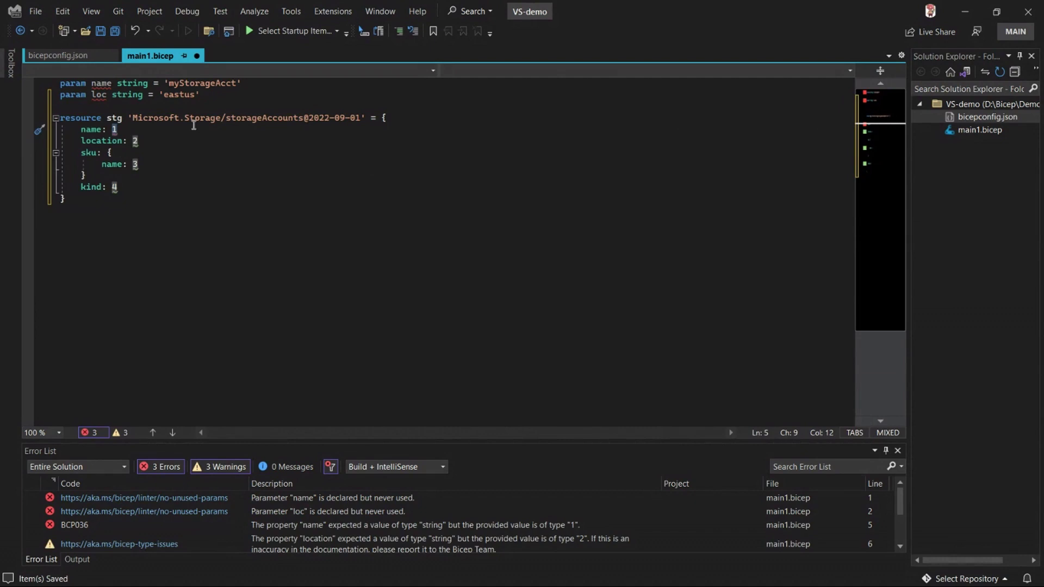
{"action": "left_click", "coordinate": [148, 121]}
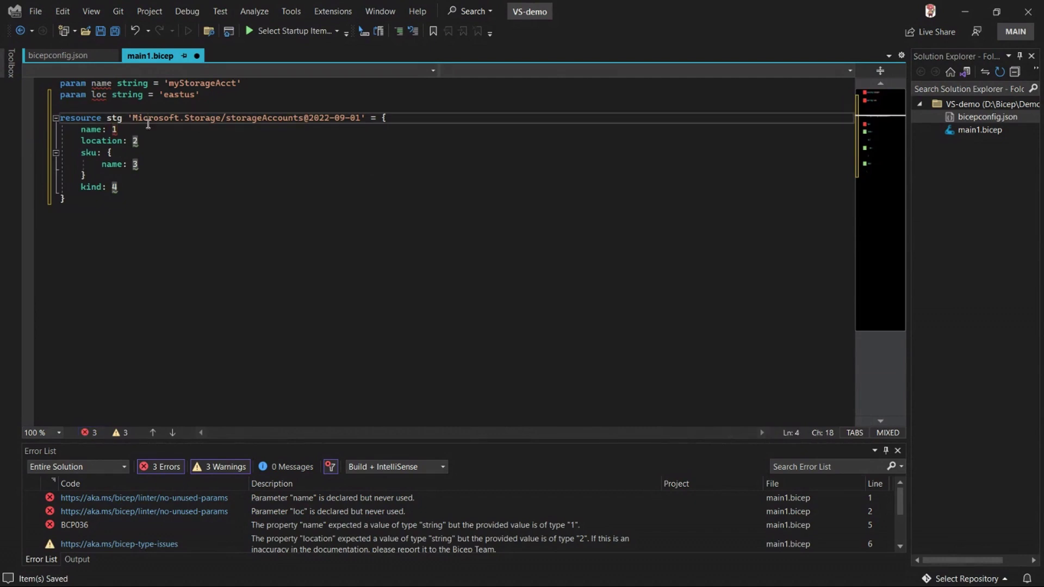
{"action": "key", "text": "BackSpace"}
Restore the Microsoft spelling and set the storage account's name to name and location to loc
{"action": "key", "text": "ctrl+z"}
{"action": "left_click", "coordinate": [122, 130]}
{"action": "key", "text": "BackSpace"}
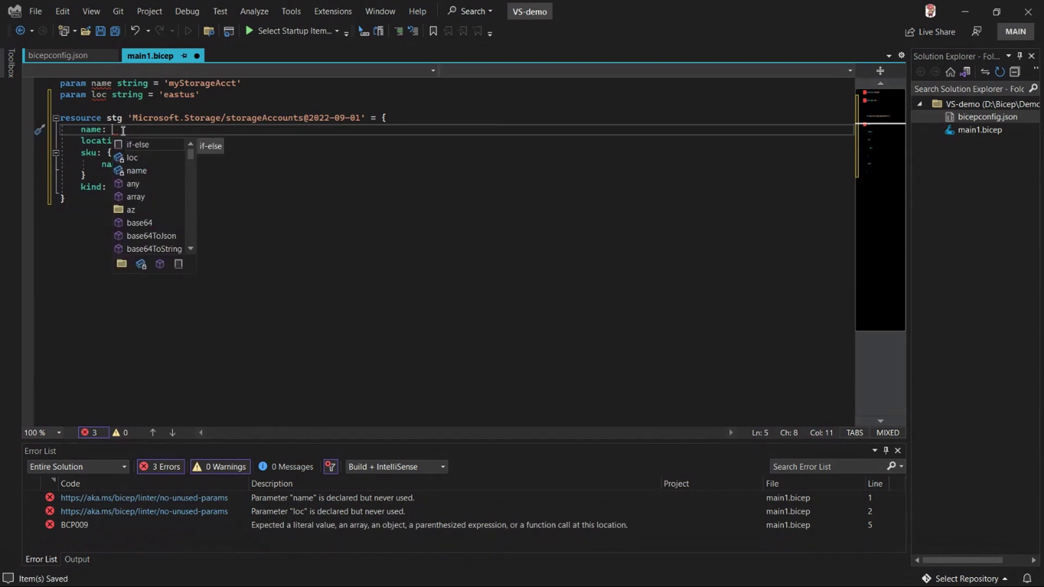
{"action": "type", "text": "name"}
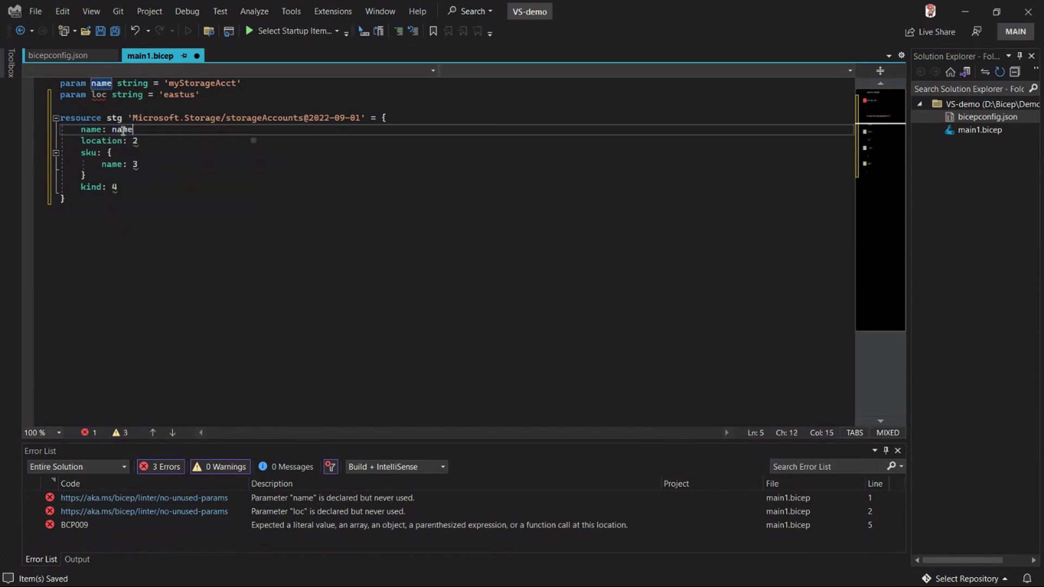
{"action": "left_click", "coordinate": [157, 141]}
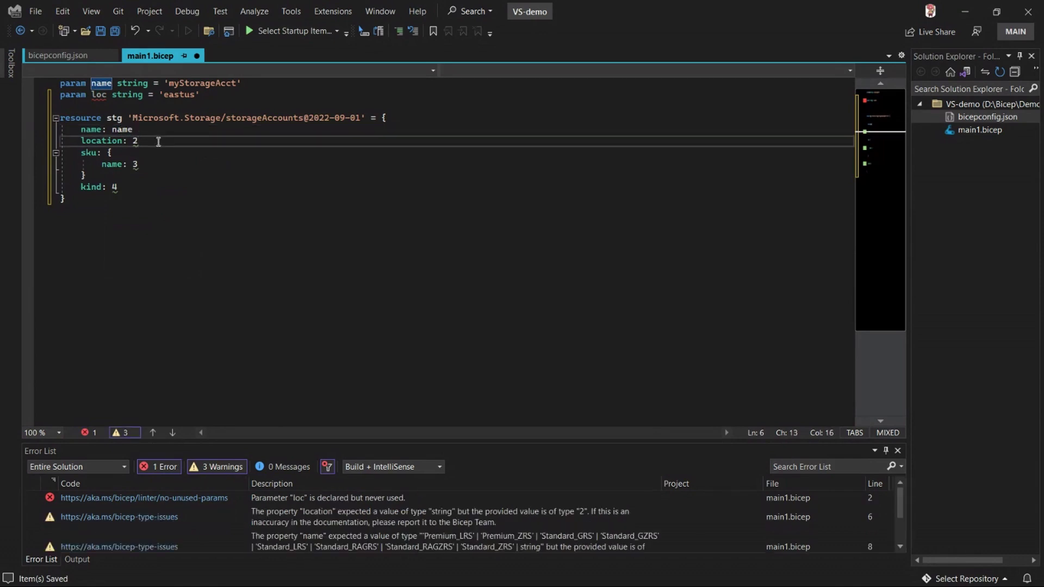
{"action": "key", "text": "BackSpace"}
{"action": "type", "text": "loc"}
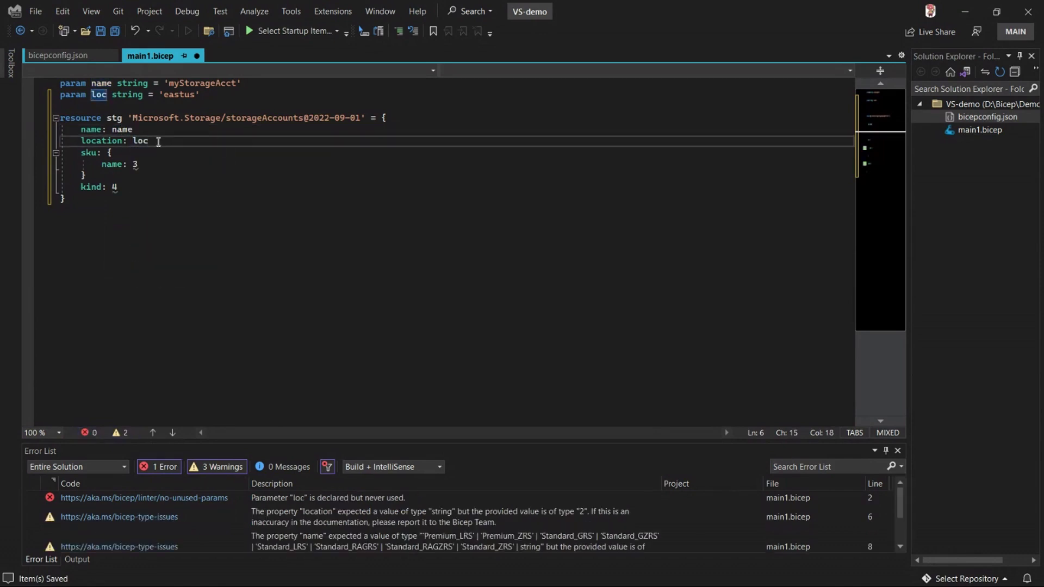
Set the sku name to 'Premium_LRS' and the kind to 'BlobStorage'
{"action": "left_click", "coordinate": [164, 165]}
{"action": "key", "text": "BackSpace"}
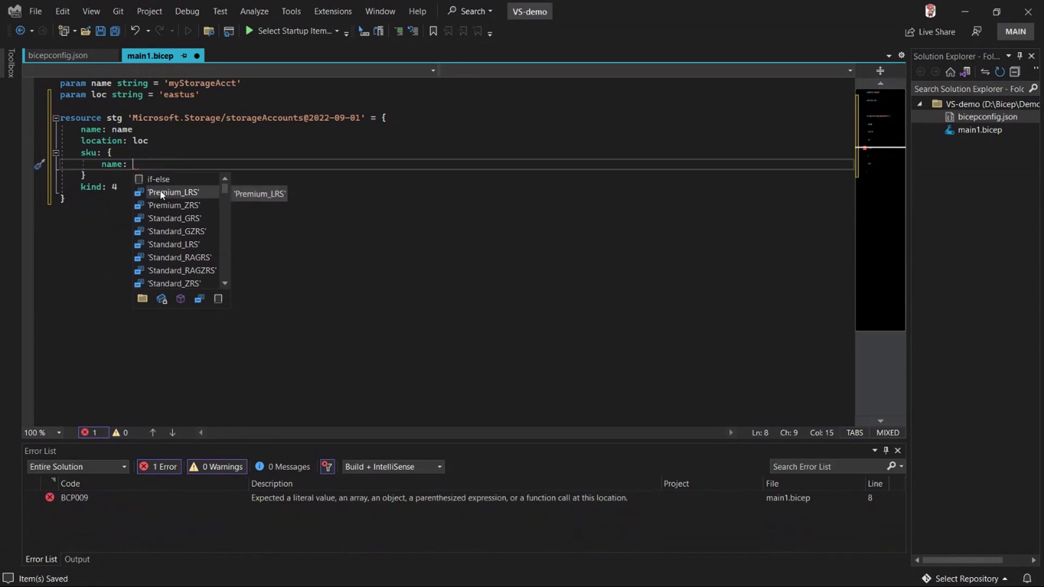
{"action": "left_click", "coordinate": [163, 193]}
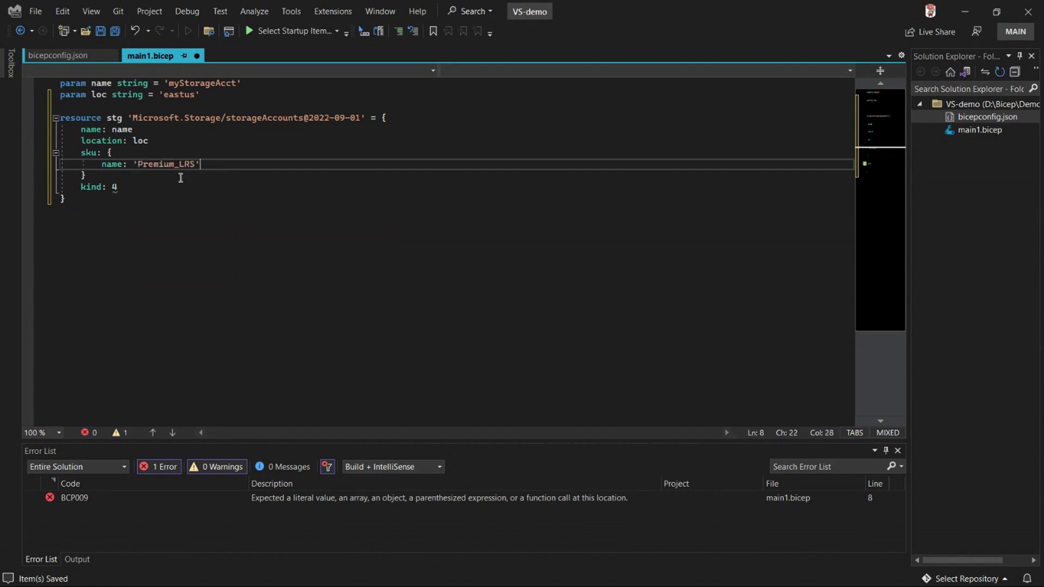
{"action": "left_click", "coordinate": [140, 183]}
{"action": "key", "text": "BackSpace"}
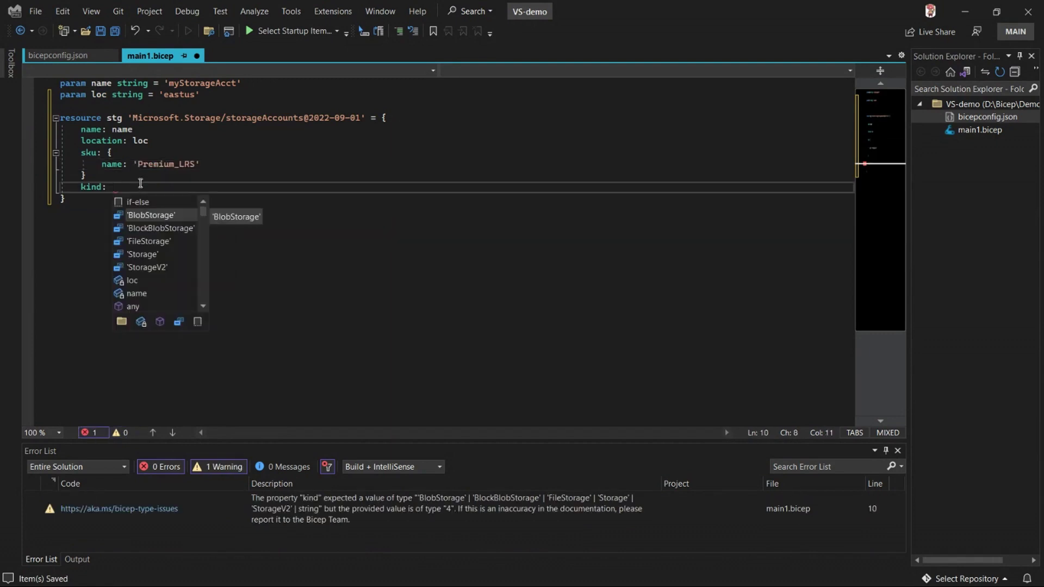
{"action": "left_click", "coordinate": [155, 216]}
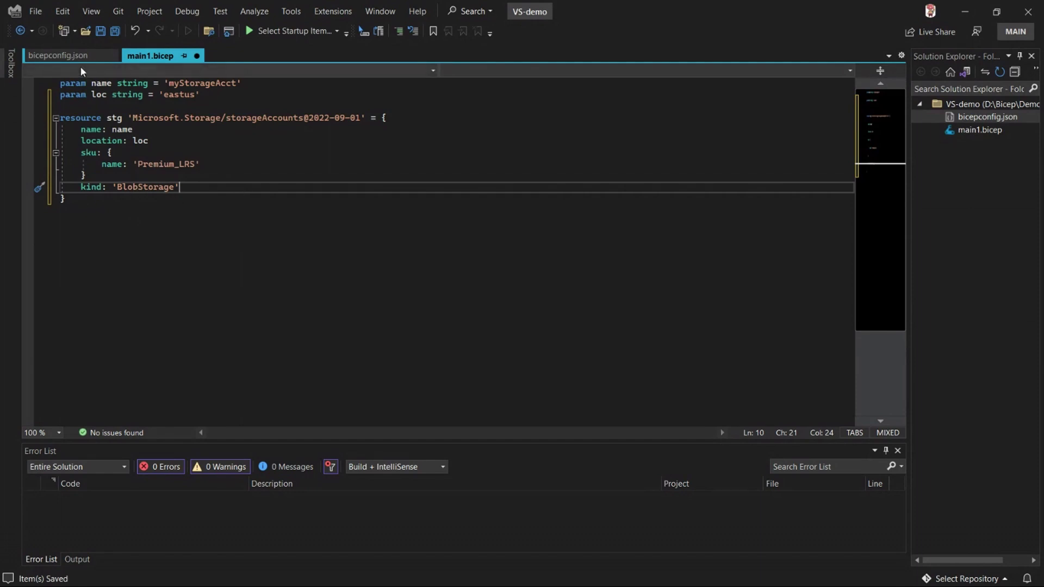
{"action": "scroll", "coordinate": [143, 156], "scroll_direction": "down", "scroll_amount": 1}
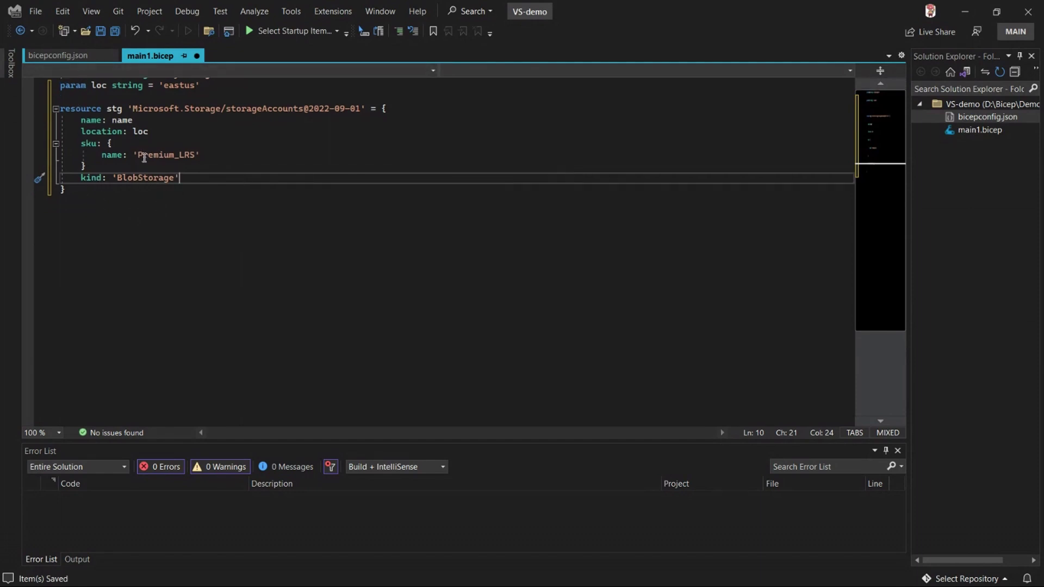
{"action": "scroll", "coordinate": [140, 204], "scroll_direction": "up", "scroll_amount": 1}
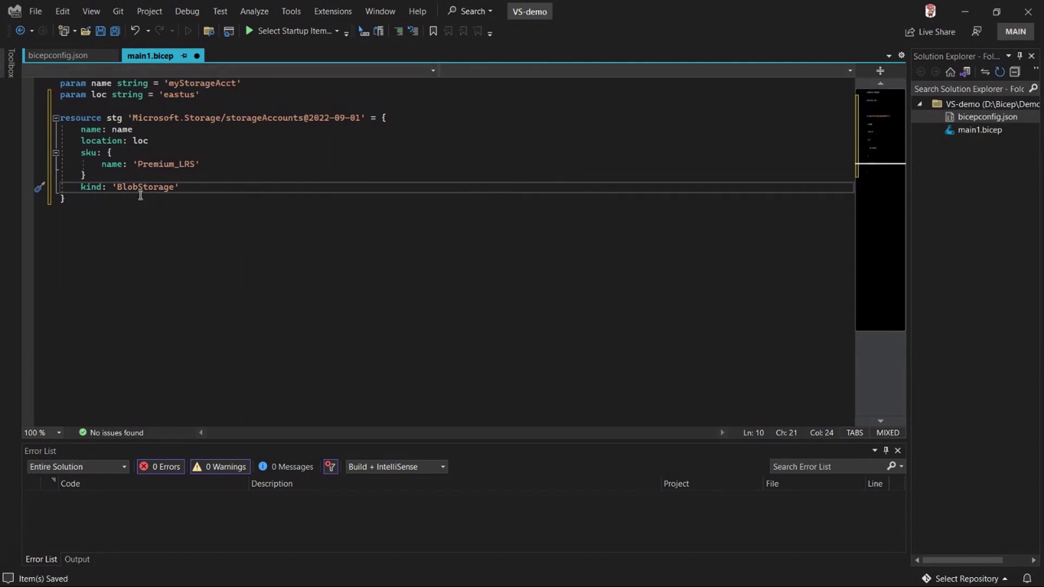
Peek at and jump to the loc declaration, then start renaming the loc parameter
{"action": "mouse_move", "coordinate": [141, 141]}
{"action": "right_click", "coordinate": [148, 142]}
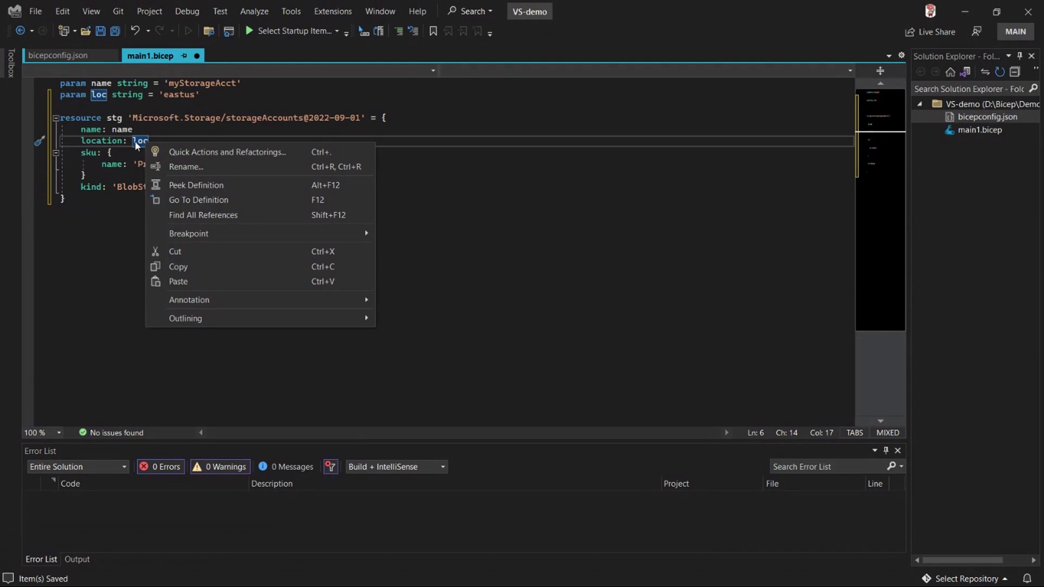
{"action": "left_click", "coordinate": [191, 186]}
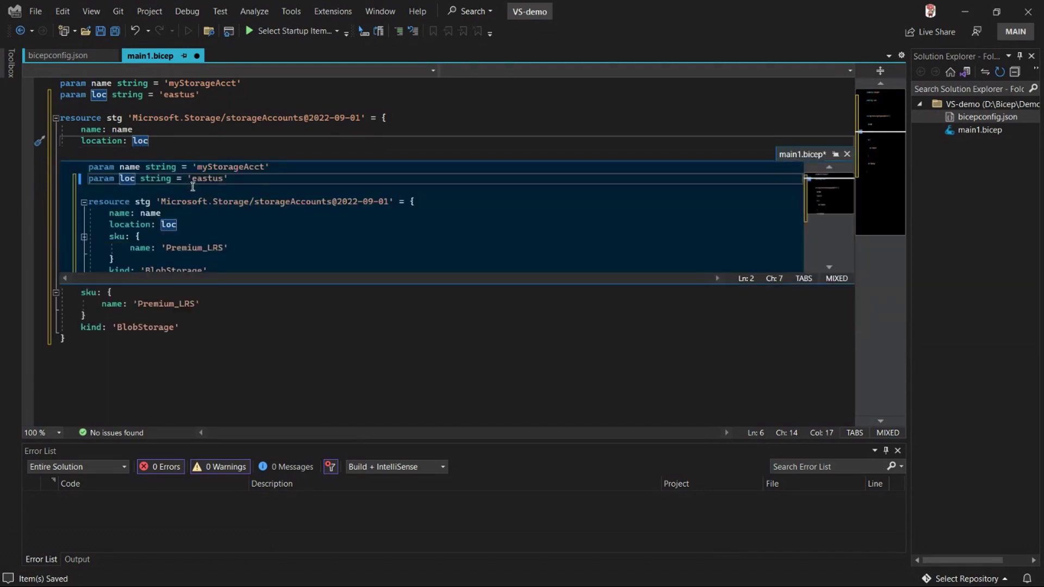
{"action": "left_click", "coordinate": [847, 155]}
{"action": "right_click", "coordinate": [132, 140]}
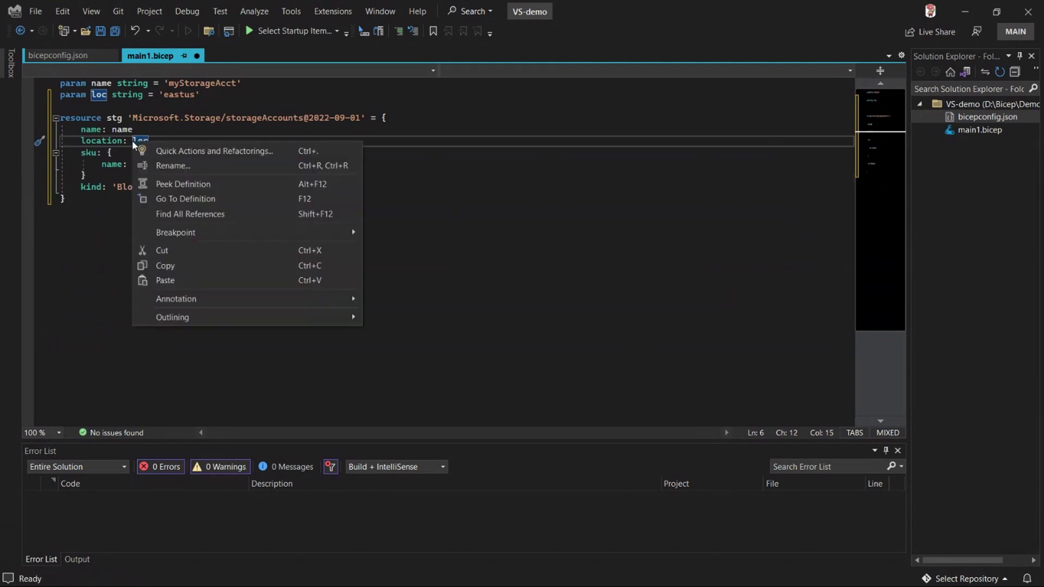
{"action": "left_click", "coordinate": [187, 198]}
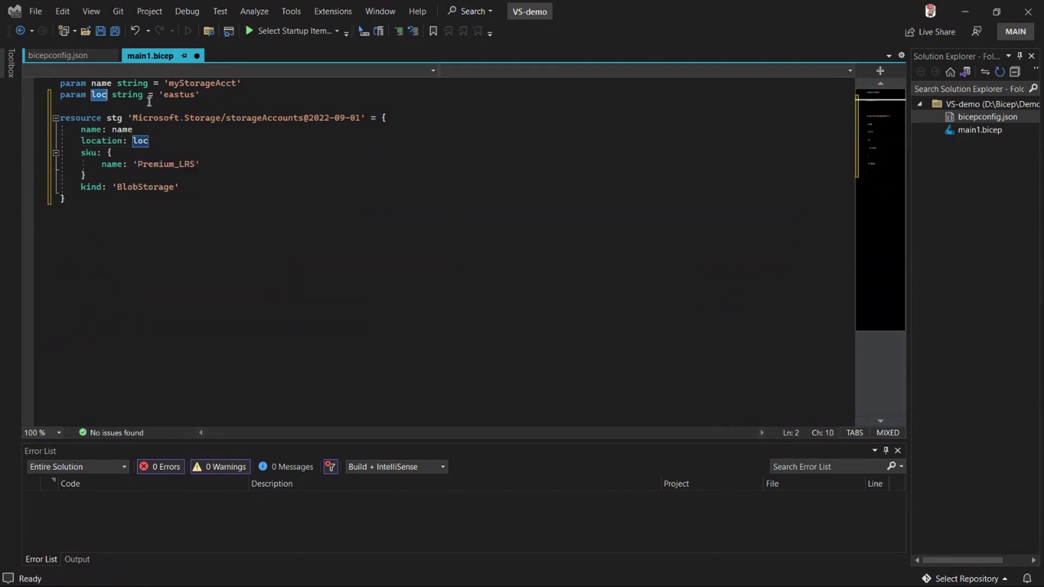
{"action": "right_click", "coordinate": [136, 140]}
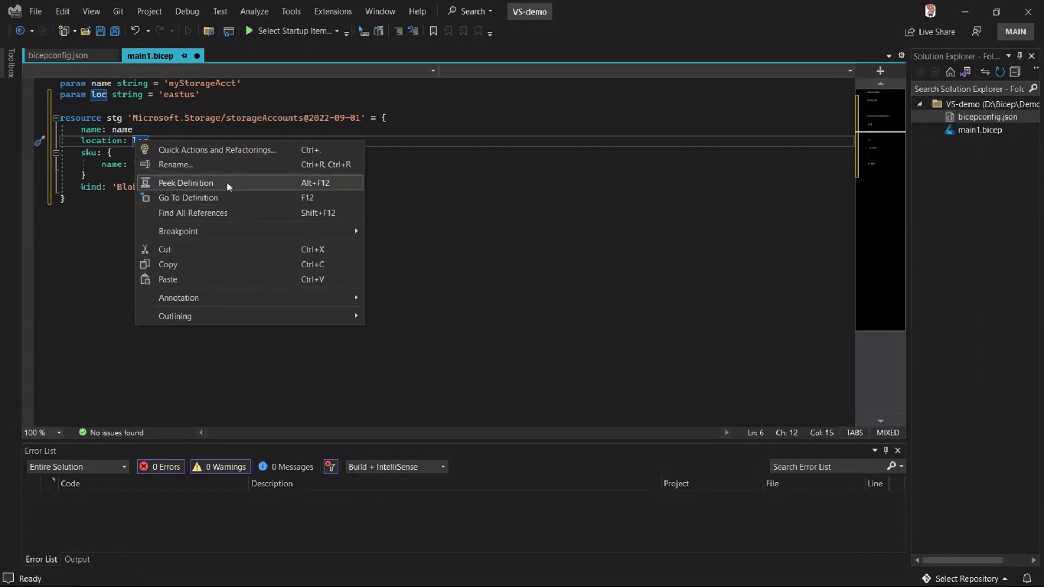
{"action": "left_click", "coordinate": [201, 166]}
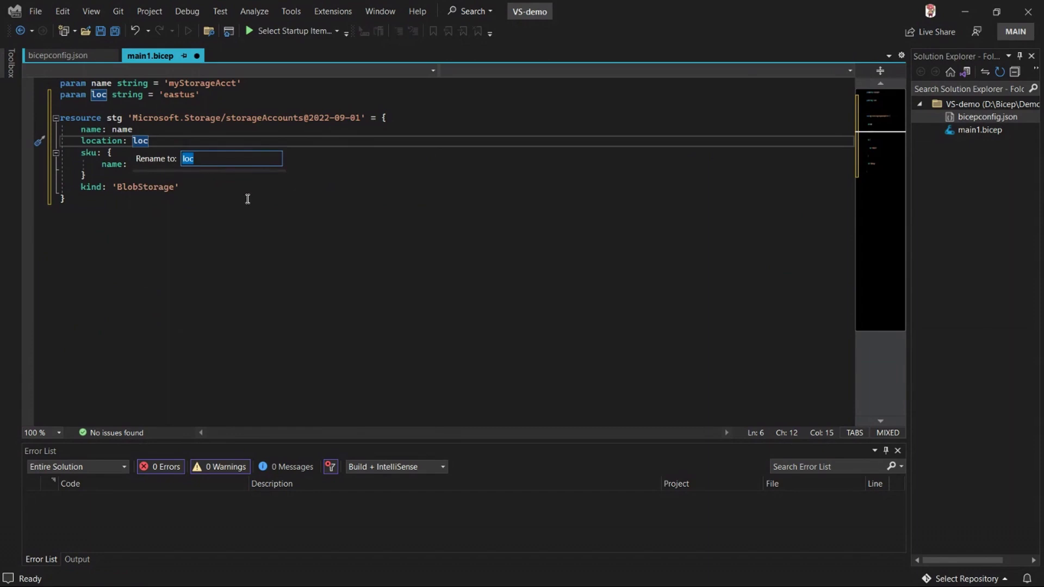
Rename loc to myloc, updating both its declaration and the location property
{"action": "key", "text": "Home"}
{"action": "type", "text": "my"}
{"action": "key", "text": "Return"}
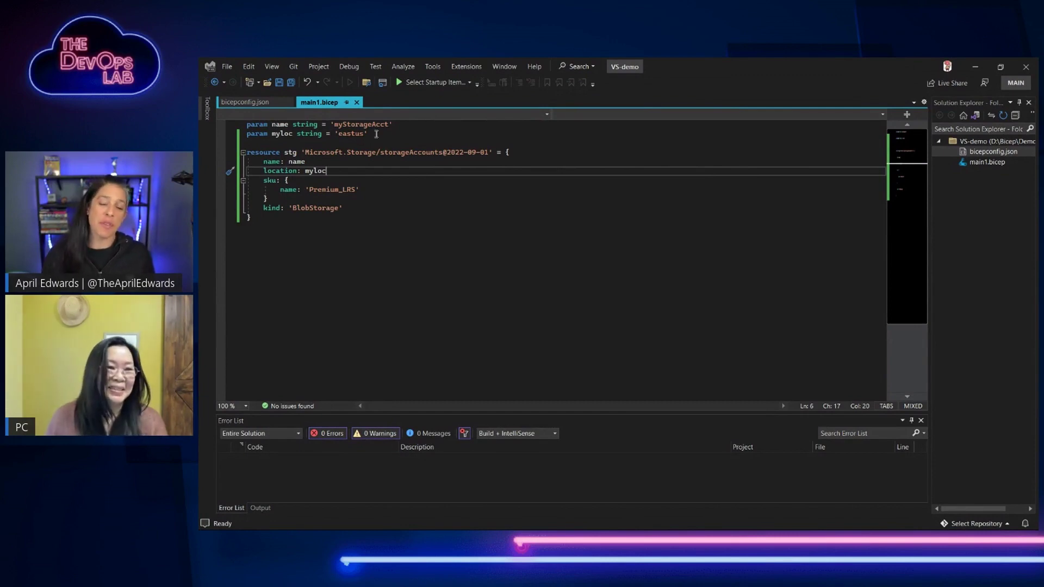
{"action": "left_click", "coordinate": [281, 133]}
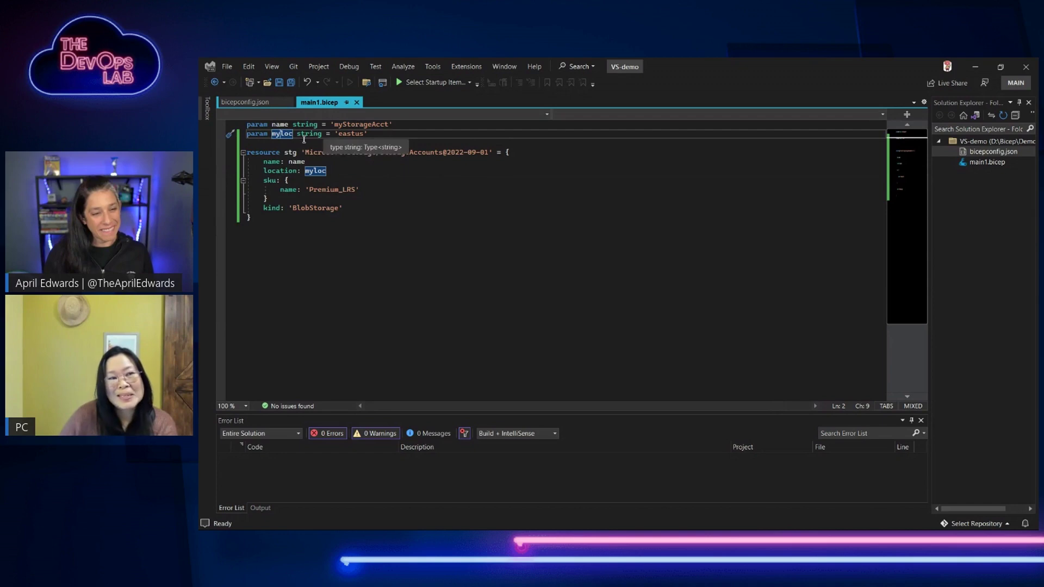
{"action": "key", "text": "Up"}
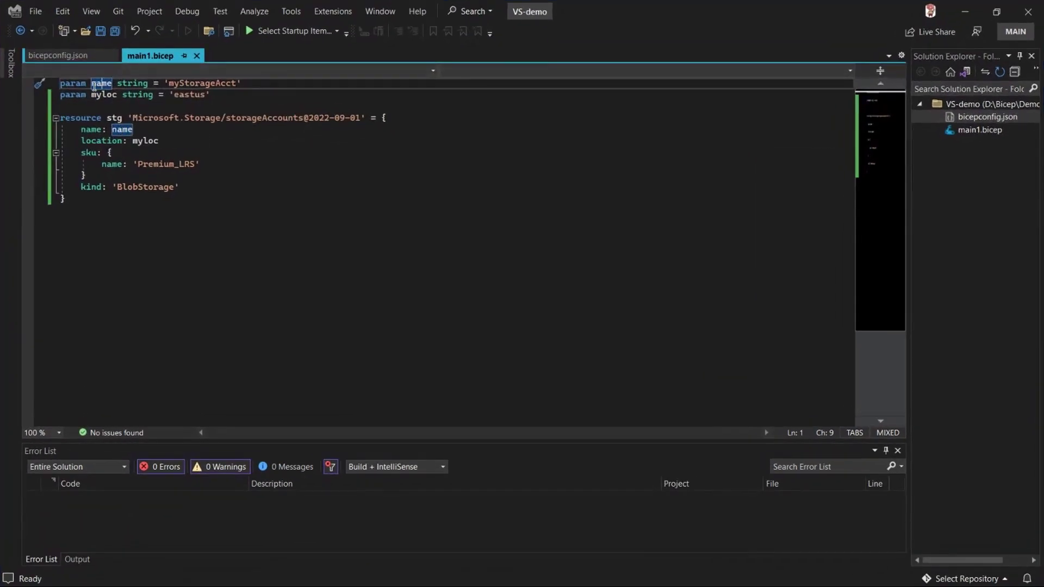
{"action": "left_click", "coordinate": [96, 95]}
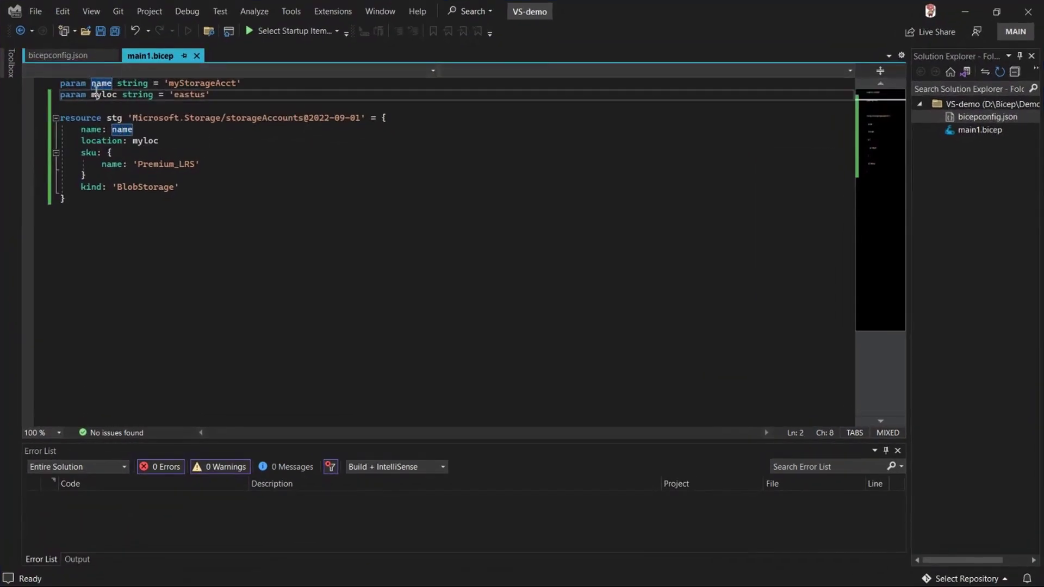
{"action": "left_click", "coordinate": [214, 96]}
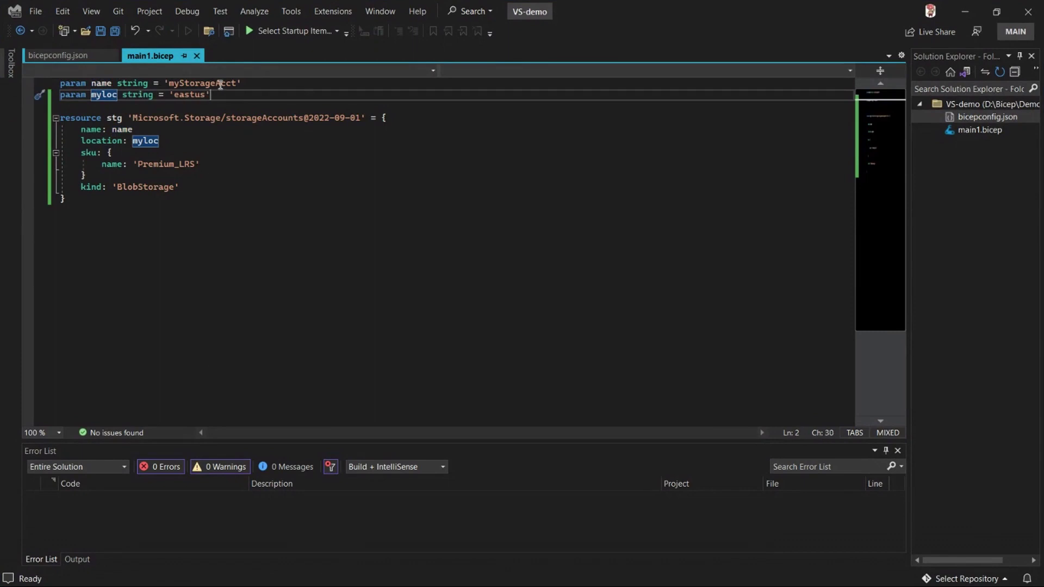
Replace myloc's 'eastus' default with resourceGroup().location
{"action": "key", "text": "Left"}
{"action": "key", "text": "ctrl+shift+Left"}
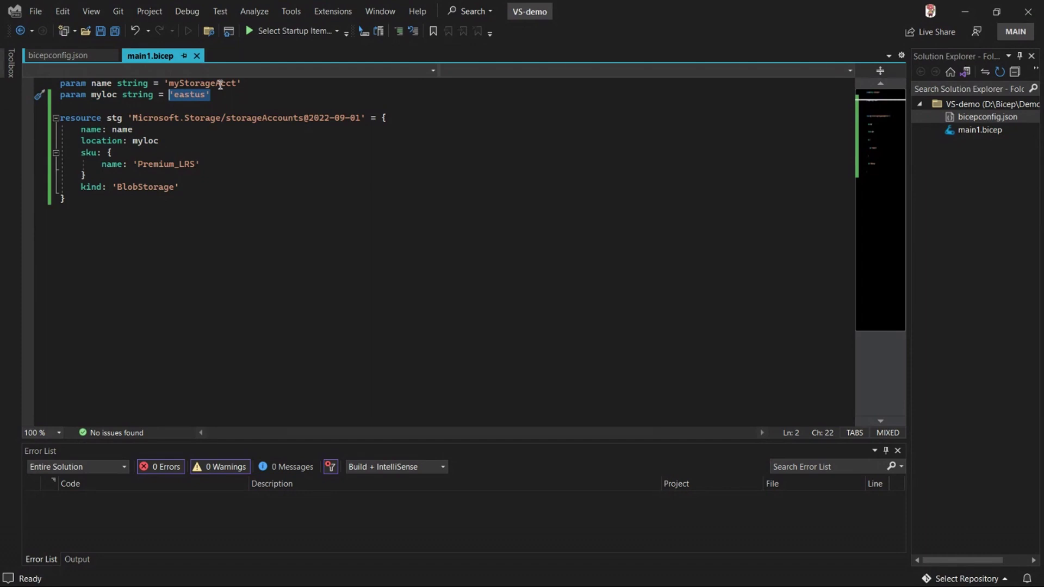
{"action": "type", "text": "resourceG"}
{"action": "key", "text": "Tab"}
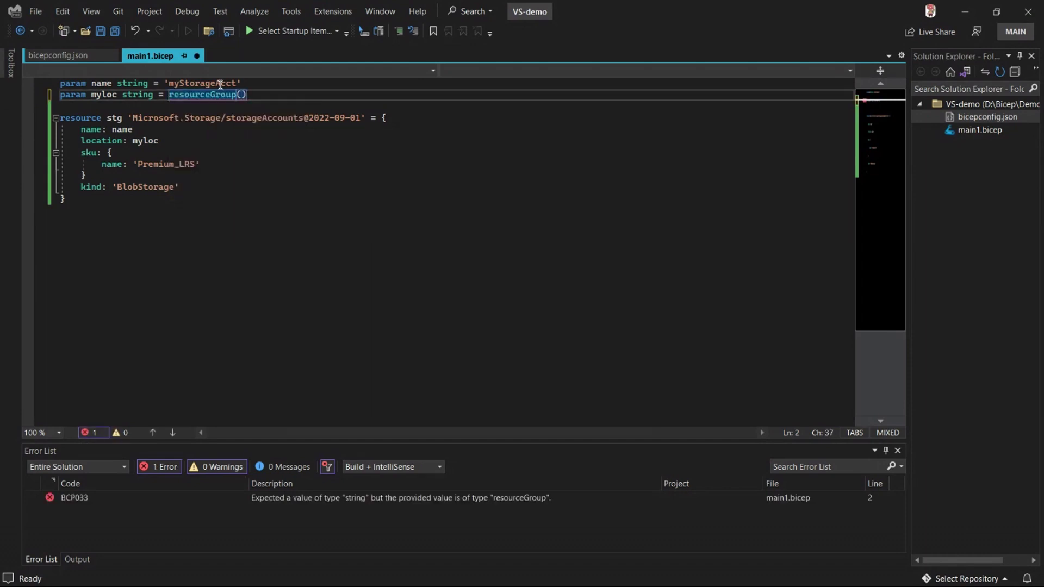
{"action": "type", "text": "."}
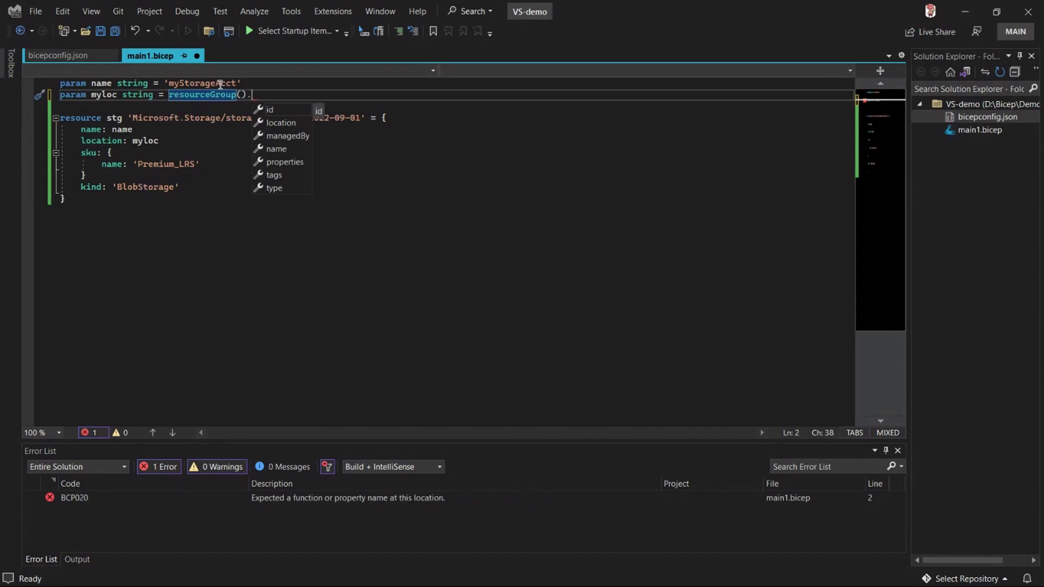
{"action": "key", "text": "Down"}
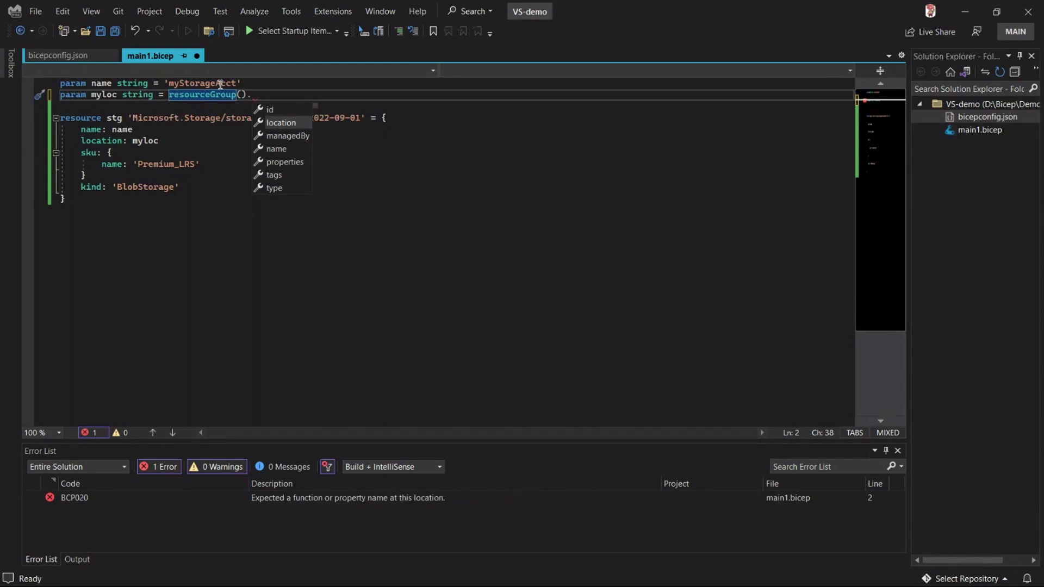
{"action": "key", "text": "Tab"}
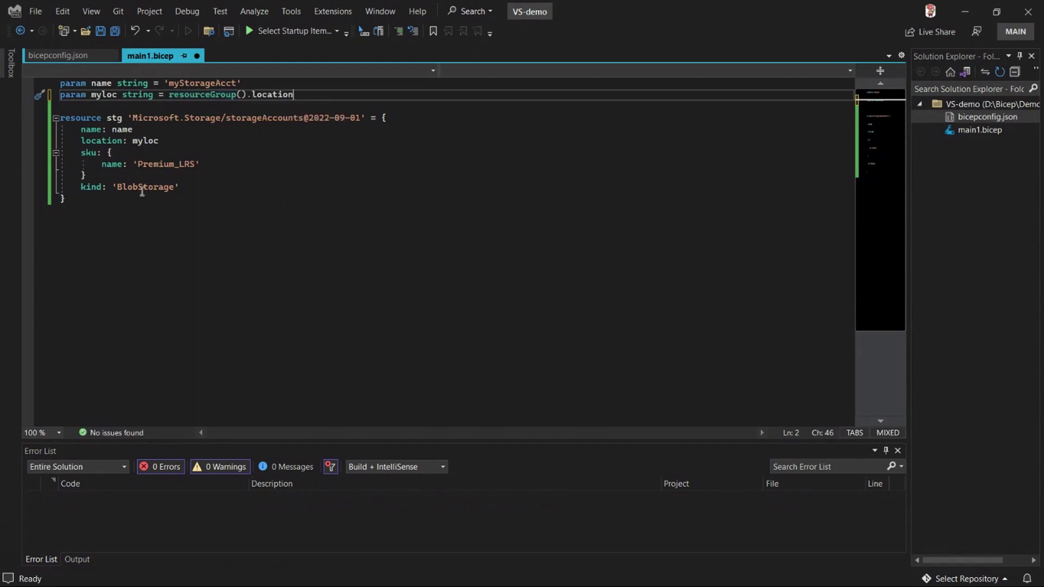
{"action": "left_click", "coordinate": [132, 209]}
Insert the res-vnet snippet below the storage account, adding a virtualNetwork with two subnets
{"action": "key", "text": "Return"}
{"action": "key", "text": "Return"}
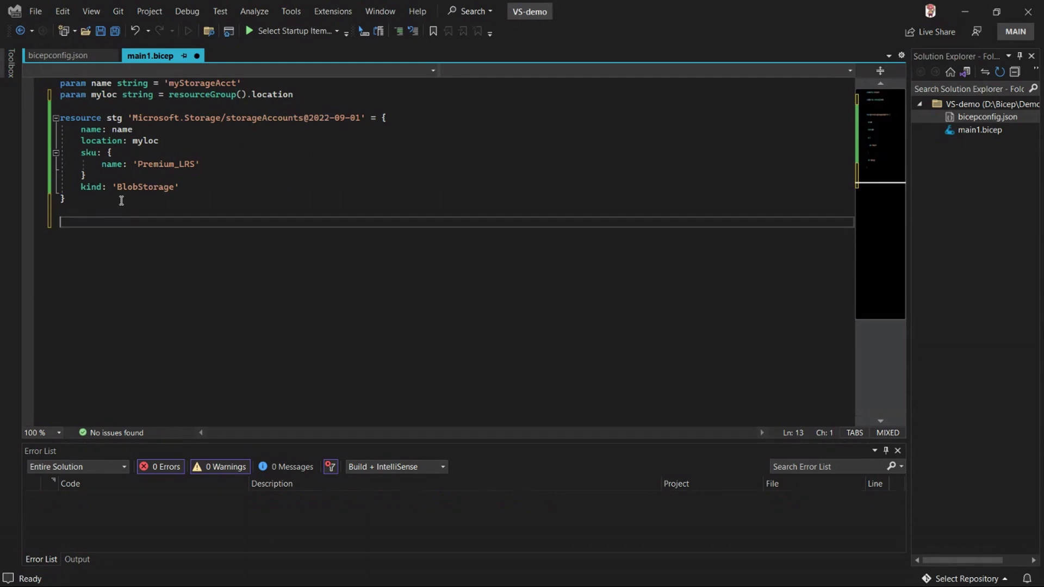
{"action": "type", "text": "snip"}
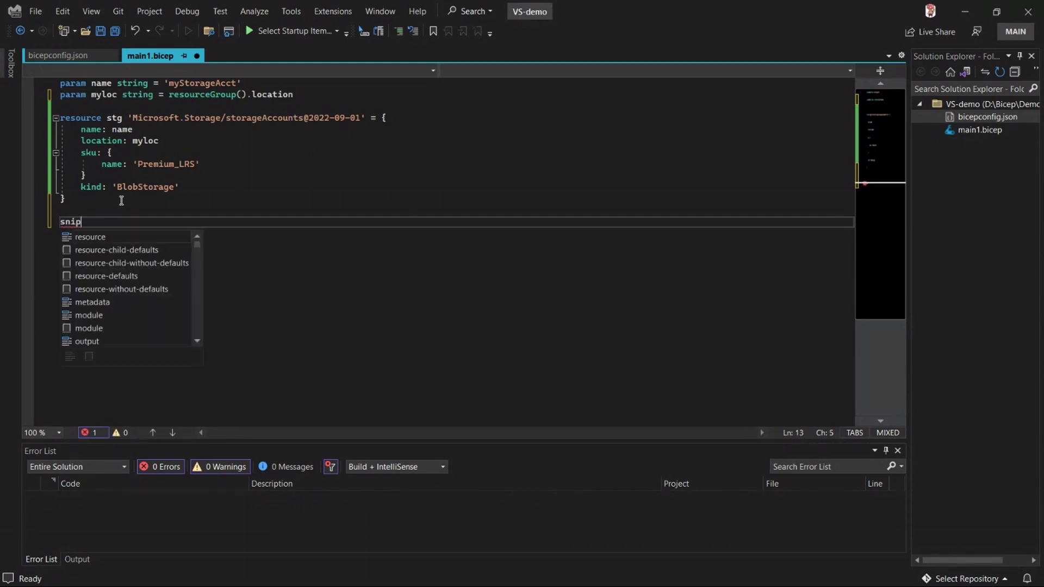
{"action": "type", "text": "p"}
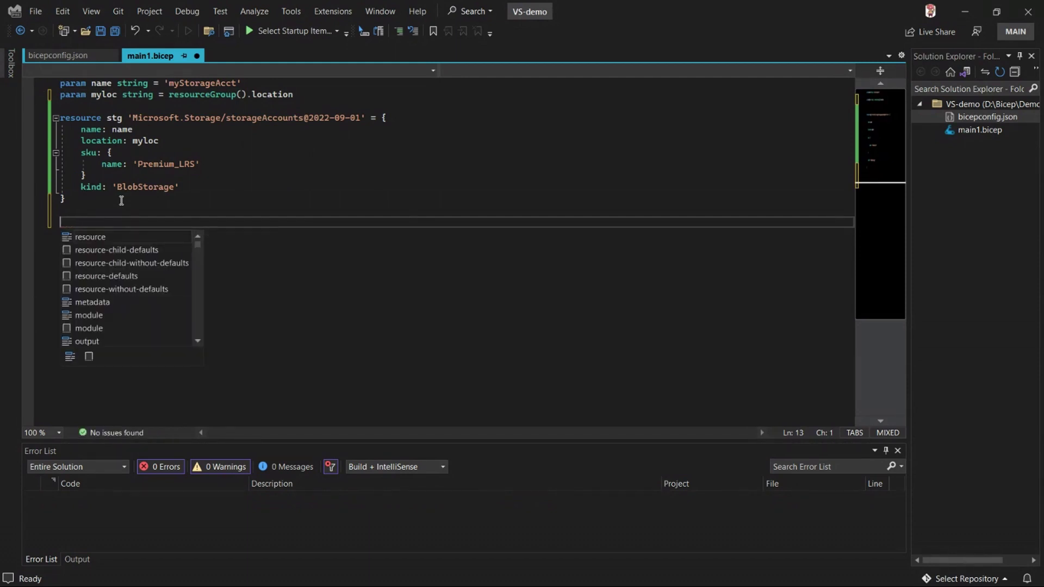
{"action": "key", "text": "BackSpace"}
{"action": "type", "text": "vnet"}
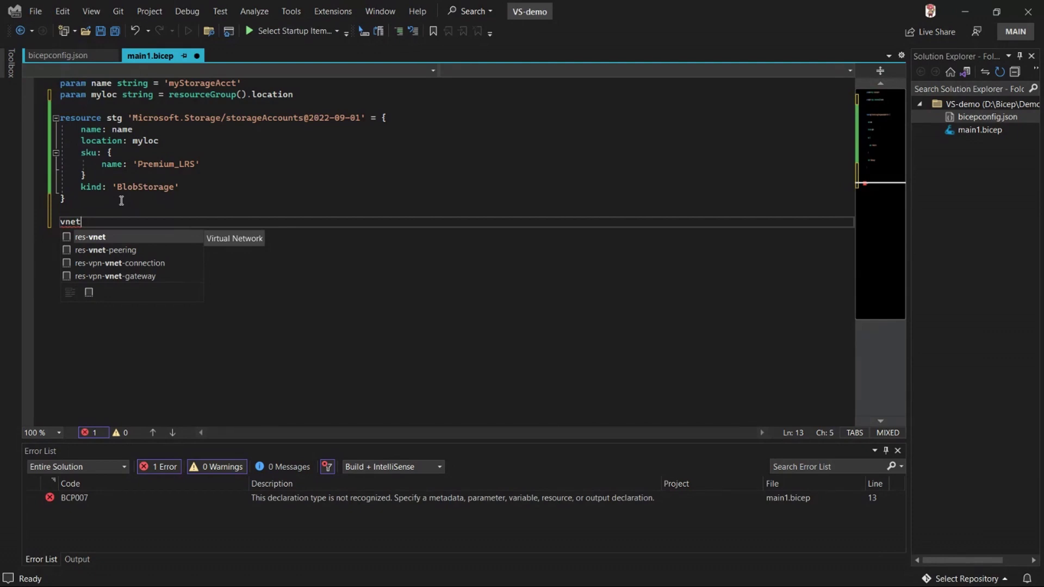
{"action": "key", "text": "Tab"}
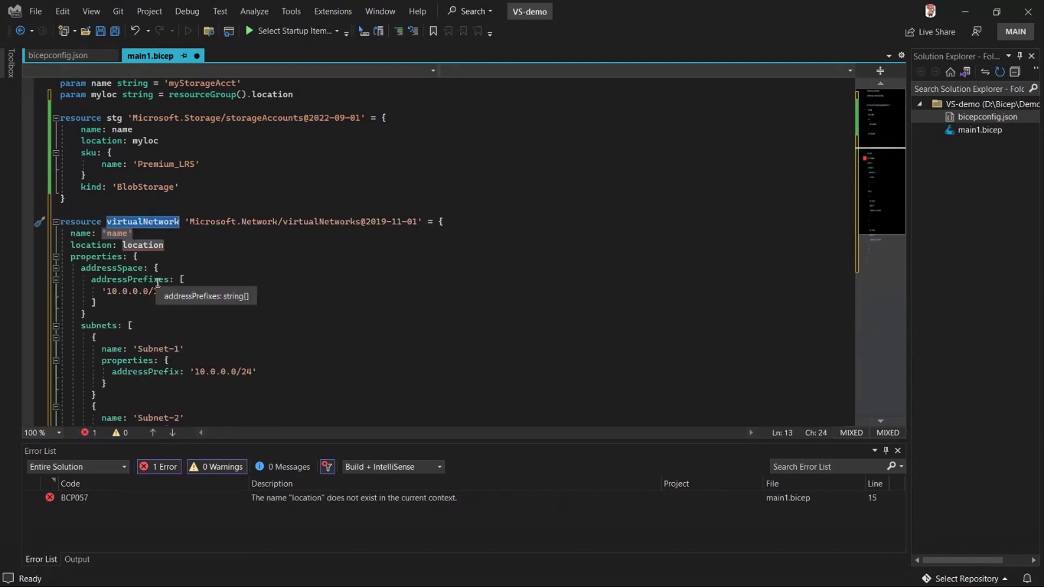
{"action": "scroll", "coordinate": [96, 372], "scroll_direction": "down", "scroll_amount": 3}
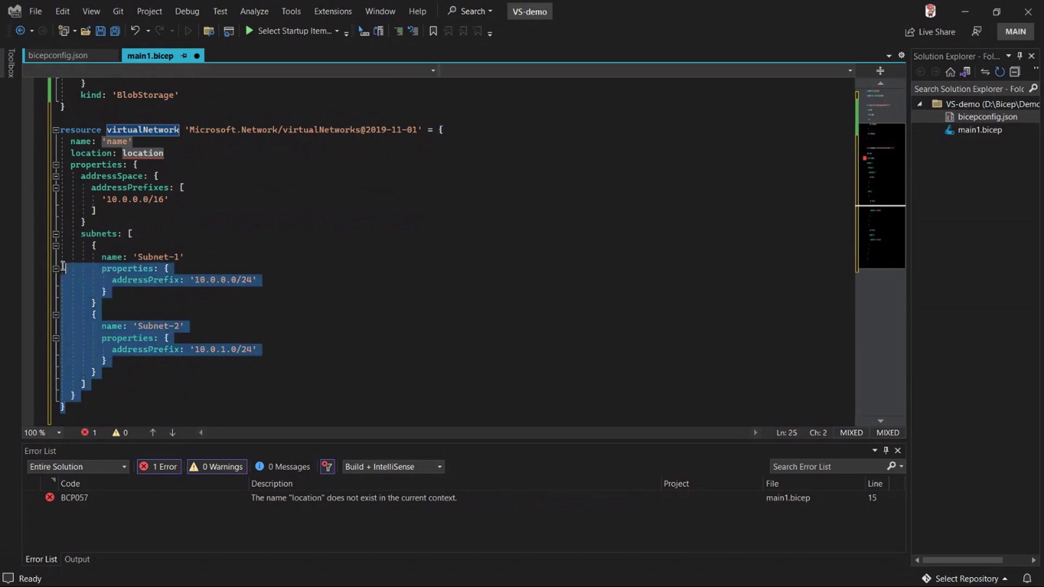
{"action": "left_click_drag", "start_coordinate": [82, 405], "coordinate": [57, 129]}
{"action": "left_click", "coordinate": [305, 200]}
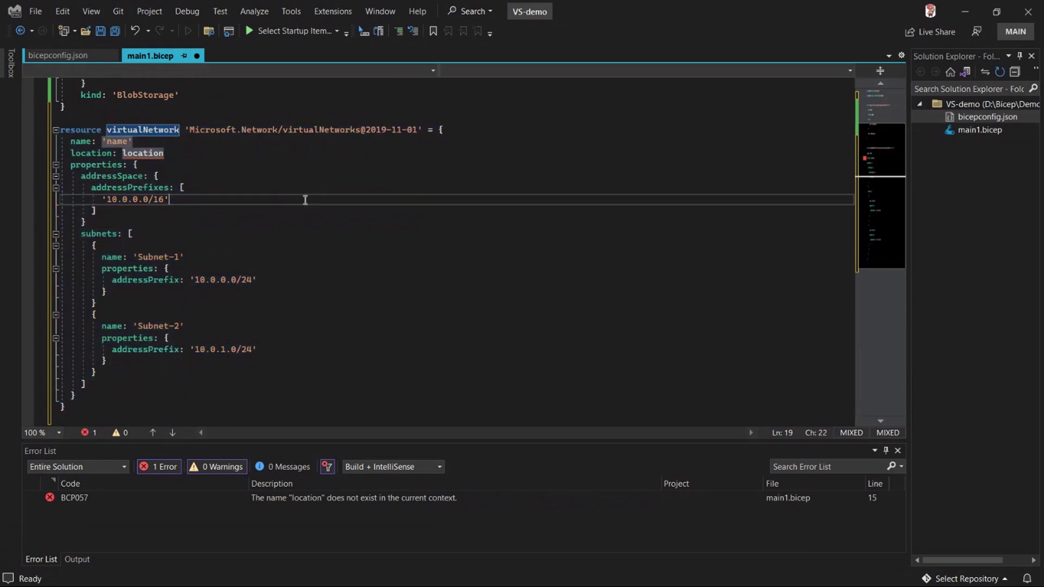